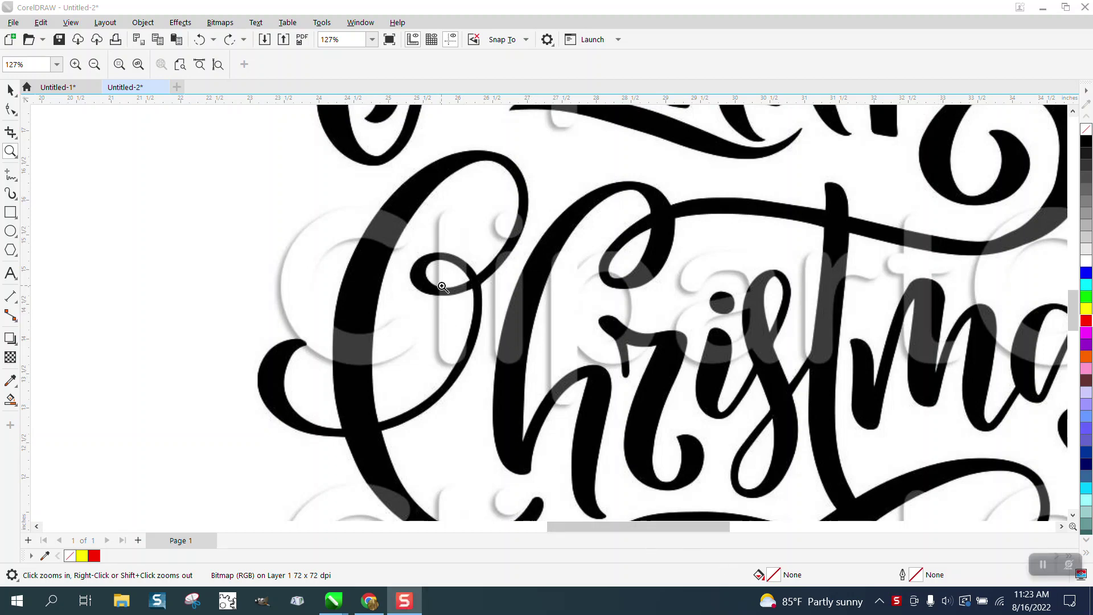
# - Zoom in on the Christmas lettering and the loop of the C to inspect the watermark
pyautogui.moveTo(304, 192); pyautogui.dragTo(478, 362)
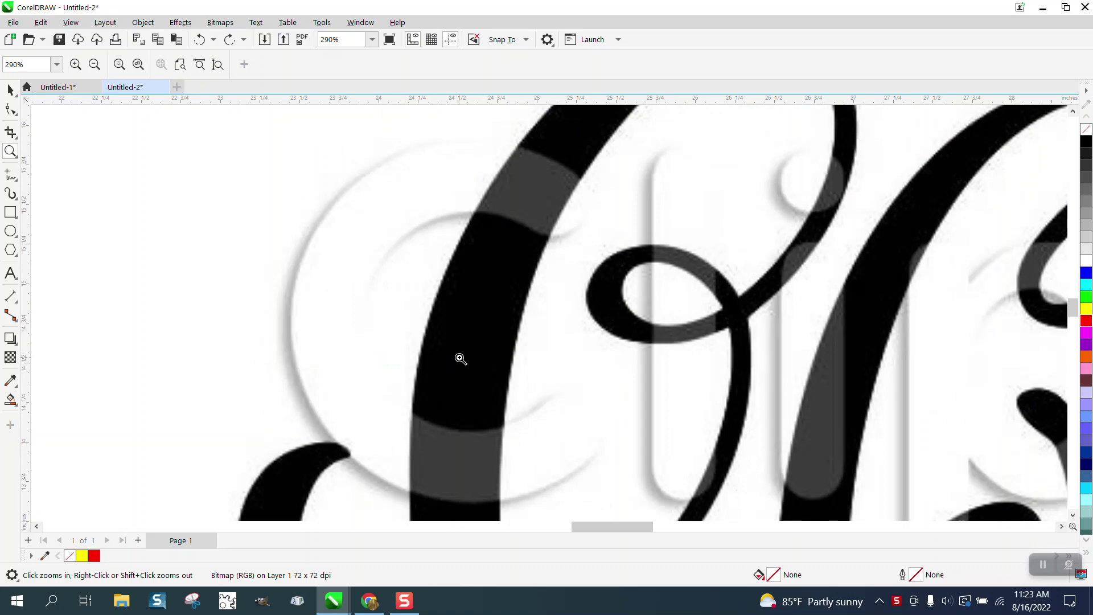
pyautogui.scroll(-3, 431, 337)
pyautogui.scroll(-3, 430, 335)
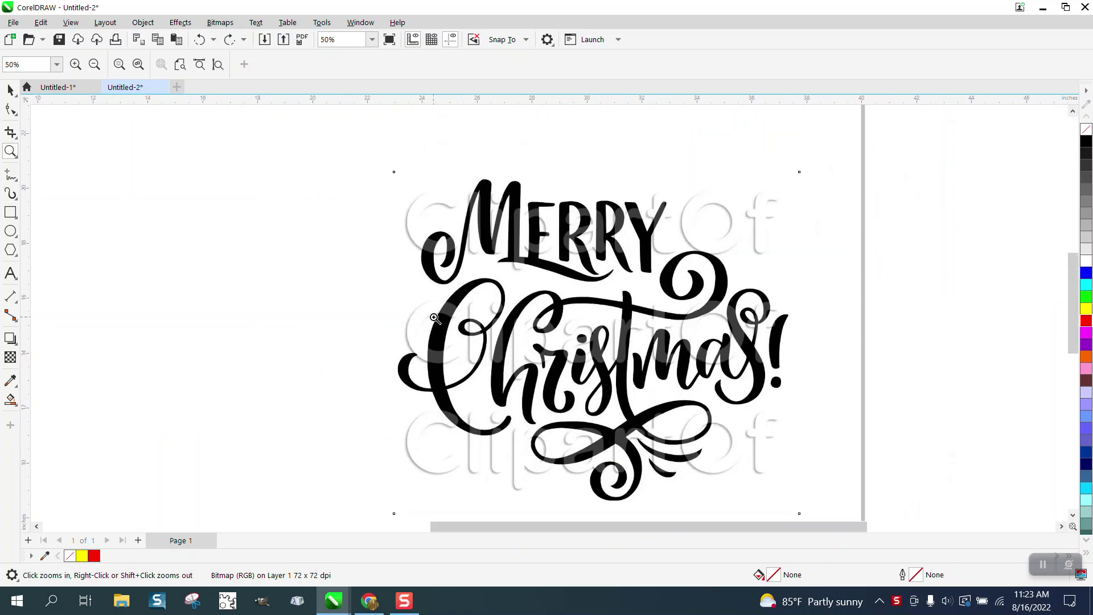
pyautogui.moveTo(422, 294); pyautogui.dragTo(557, 374)
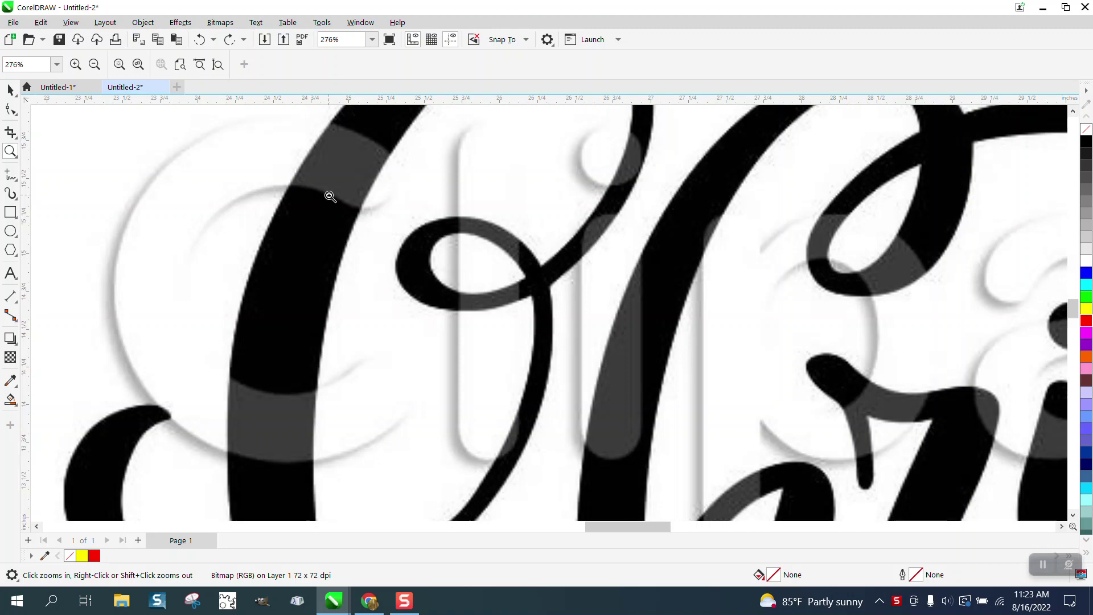
pyautogui.scroll(-5, 330, 197)
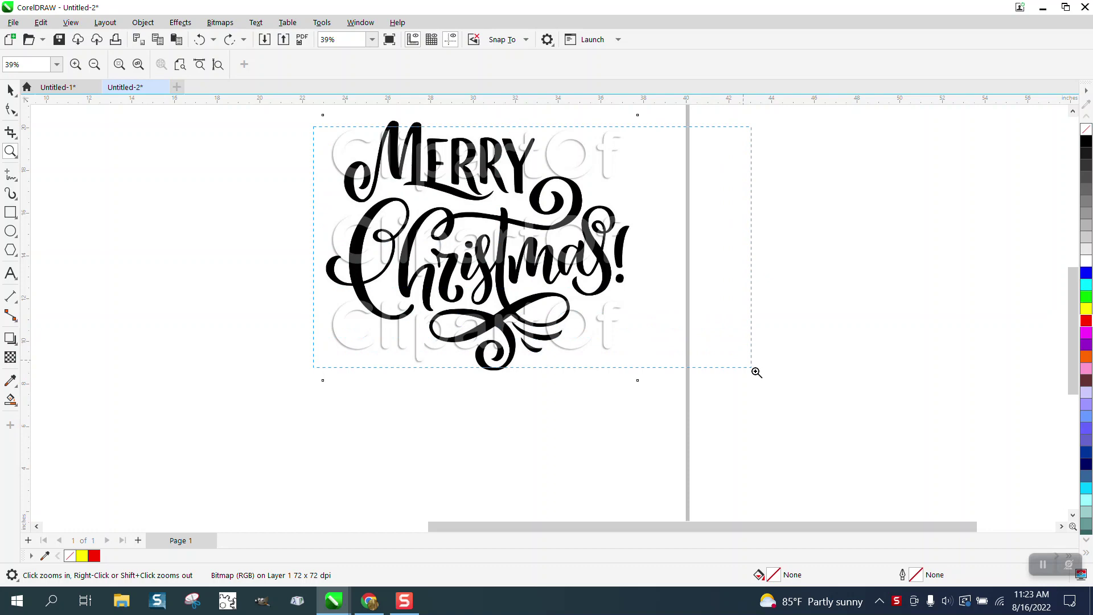
pyautogui.scroll(1, 773, 391)
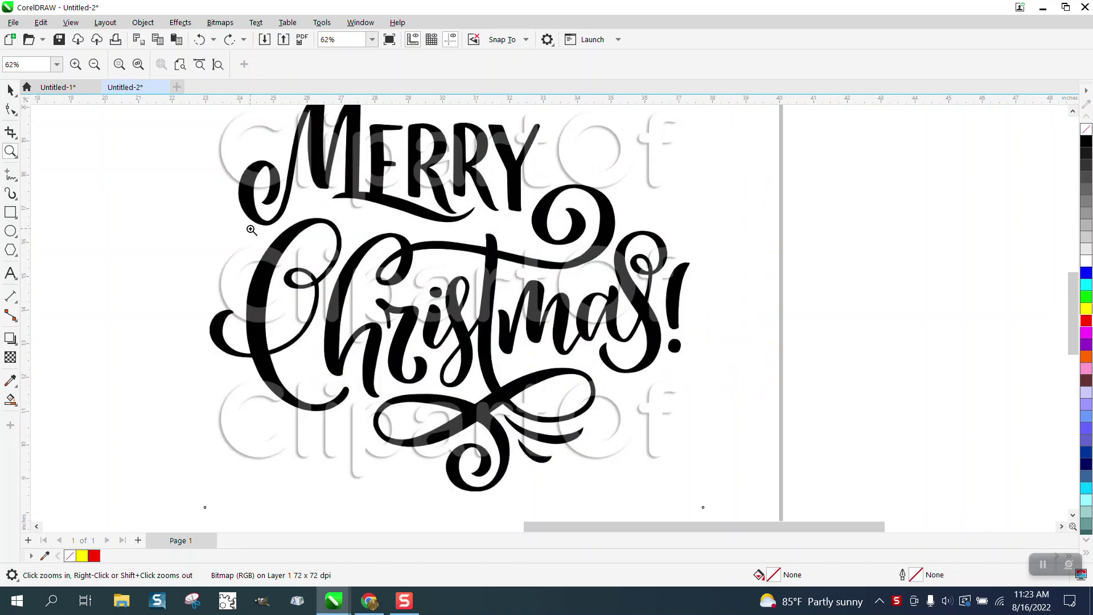
# - Nudge the Merry Christmas bitmap slightly down the page, then zoom on Christmas's upper left
pyautogui.click(11, 90)
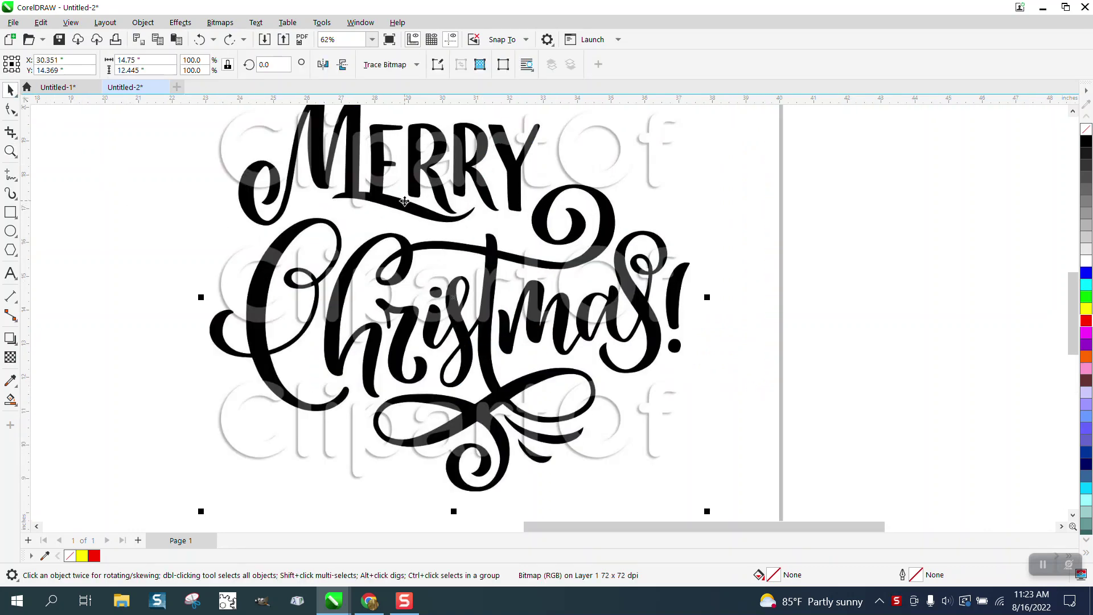
pyautogui.moveTo(404, 201); pyautogui.dragTo(404, 223)
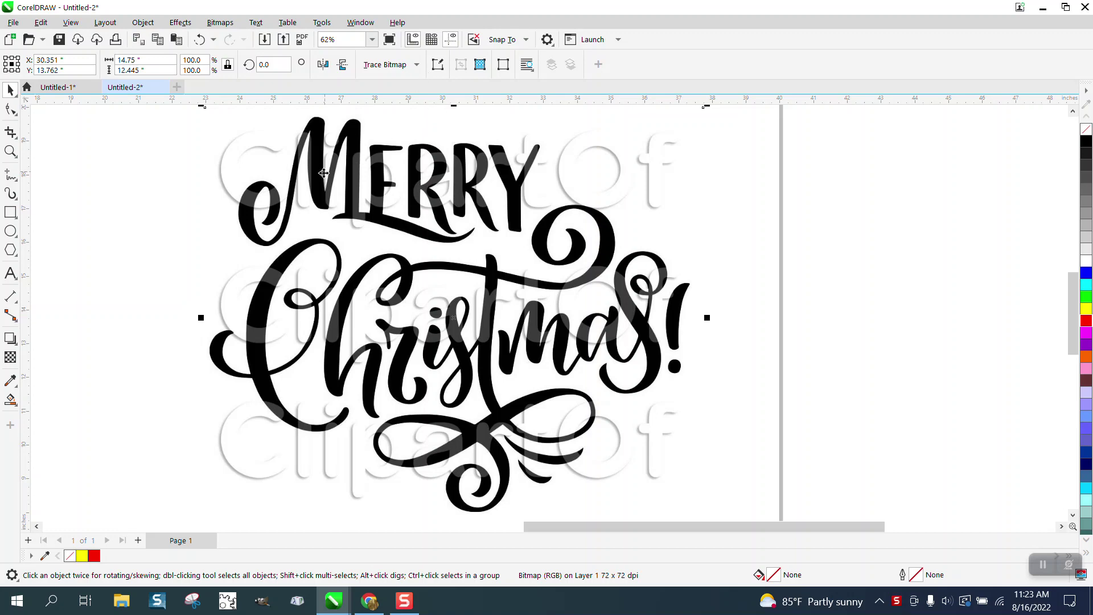
pyautogui.click(11, 151)
pyautogui.moveTo(243, 257); pyautogui.dragTo(362, 329)
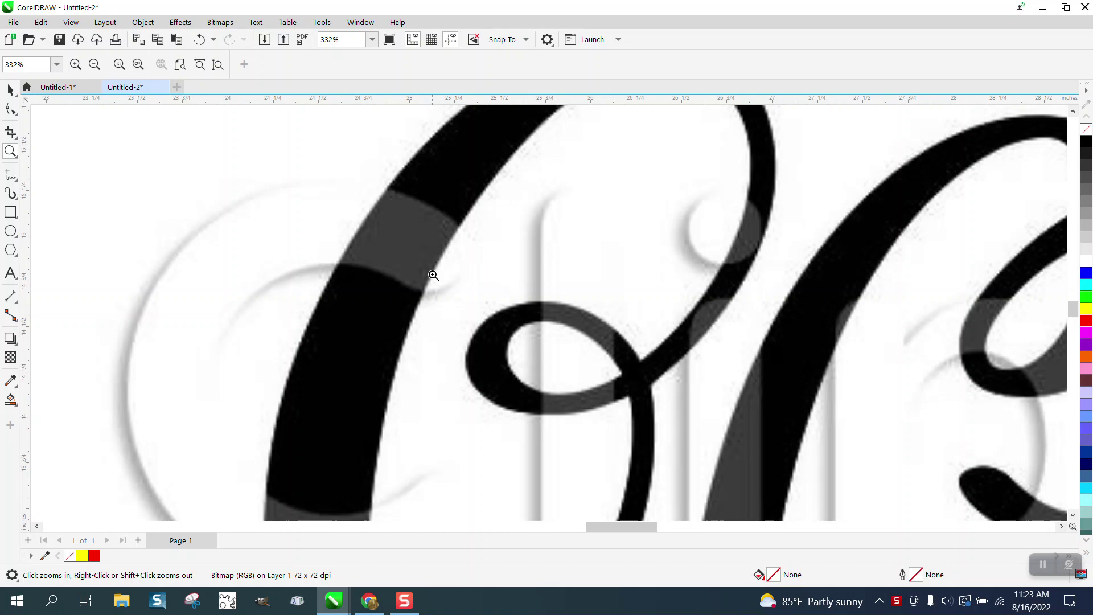
pyautogui.click(11, 89)
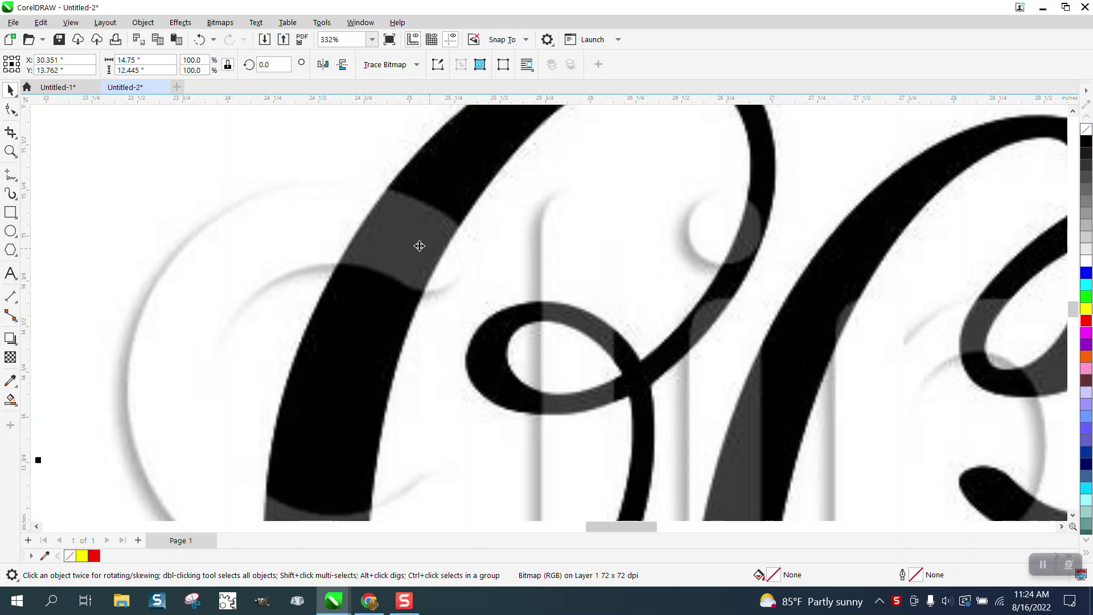
pyautogui.scroll(-1, 420, 244)
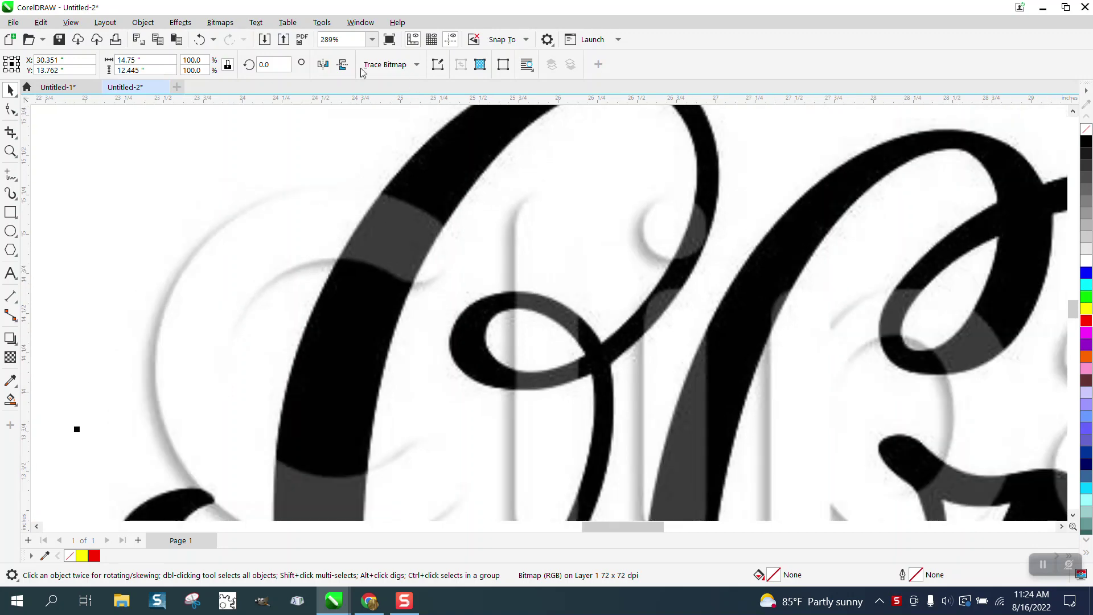
# - Add a Tone Curve with its lower point at X 93, Y 4, pushing mid greys to black
pyautogui.click(185, 23)
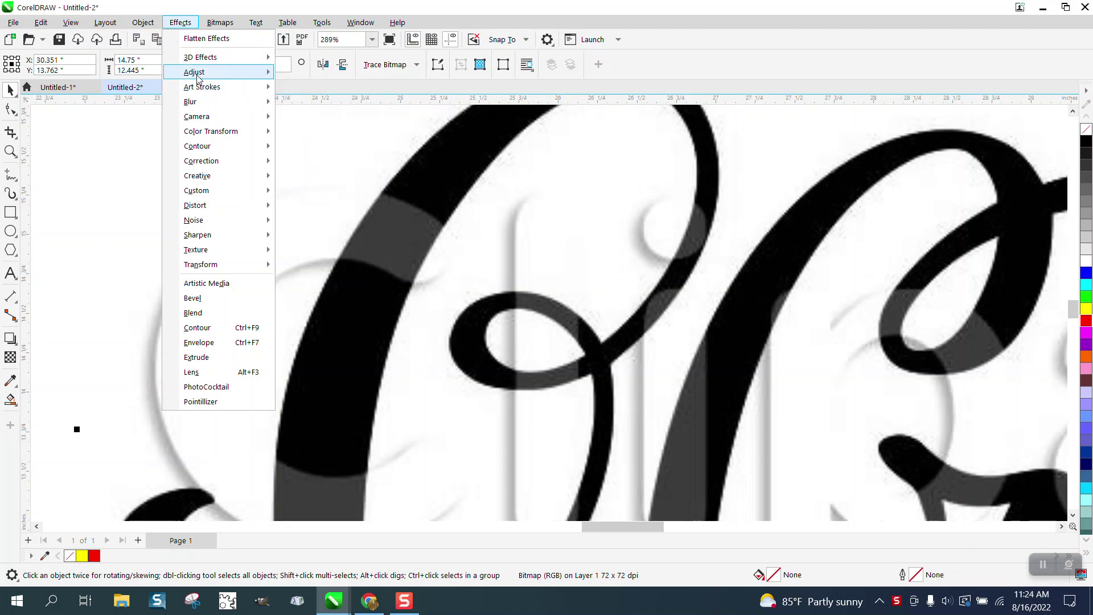
pyautogui.moveTo(199, 72)
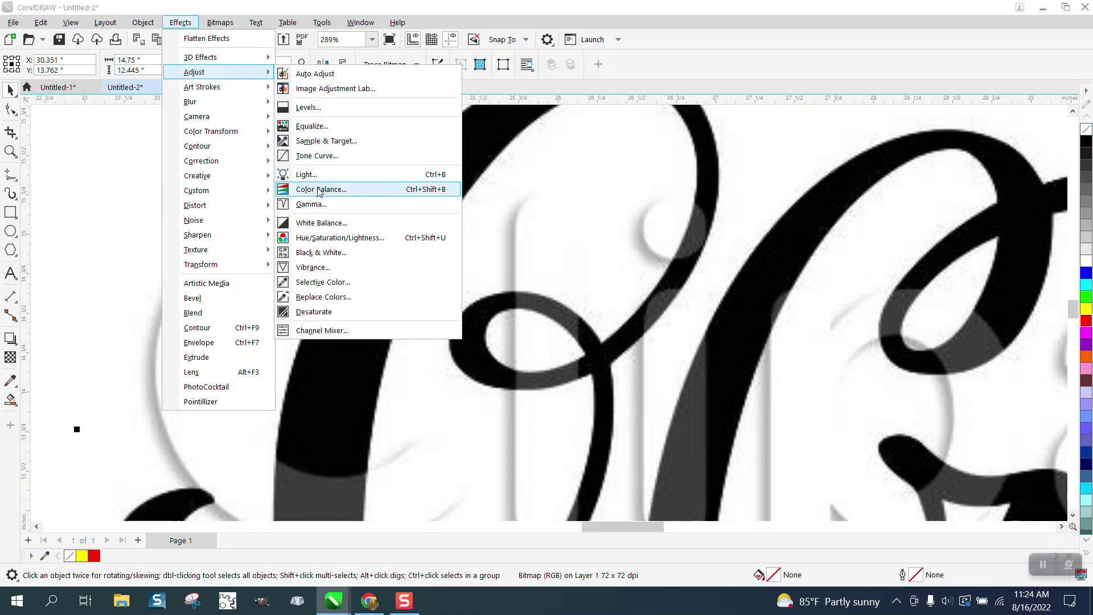
pyautogui.click(319, 156)
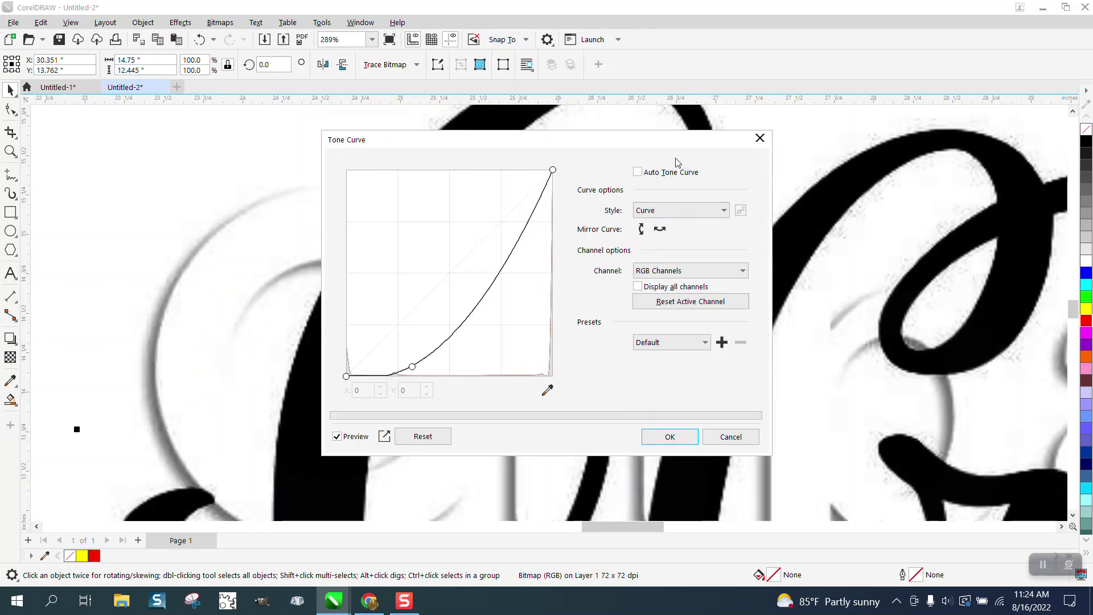
pyautogui.moveTo(635, 148); pyautogui.dragTo(834, 149)
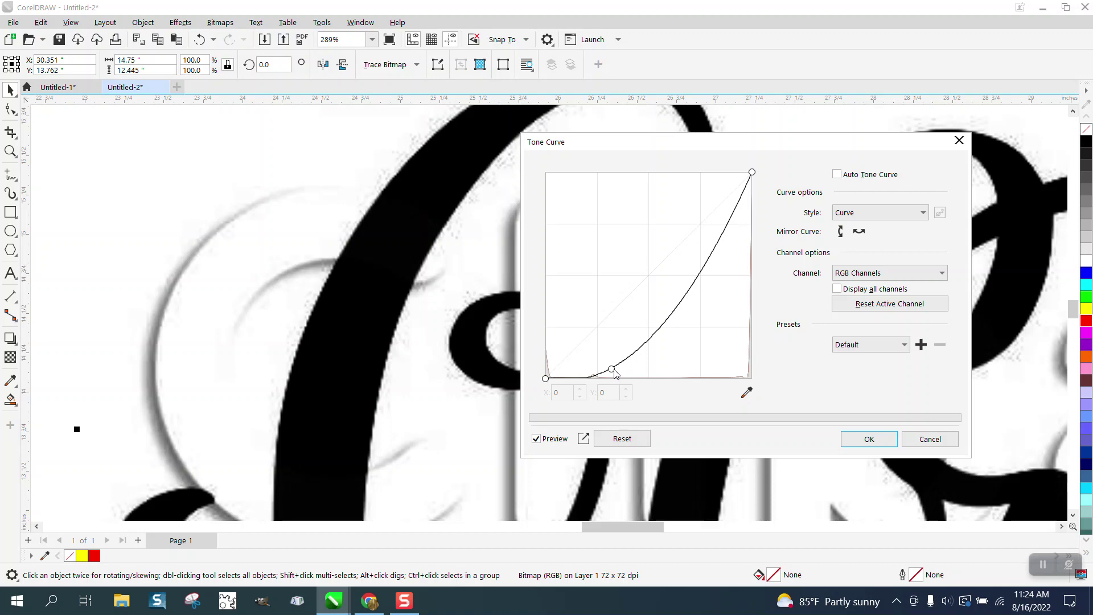
pyautogui.moveTo(615, 373); pyautogui.dragTo(624, 380)
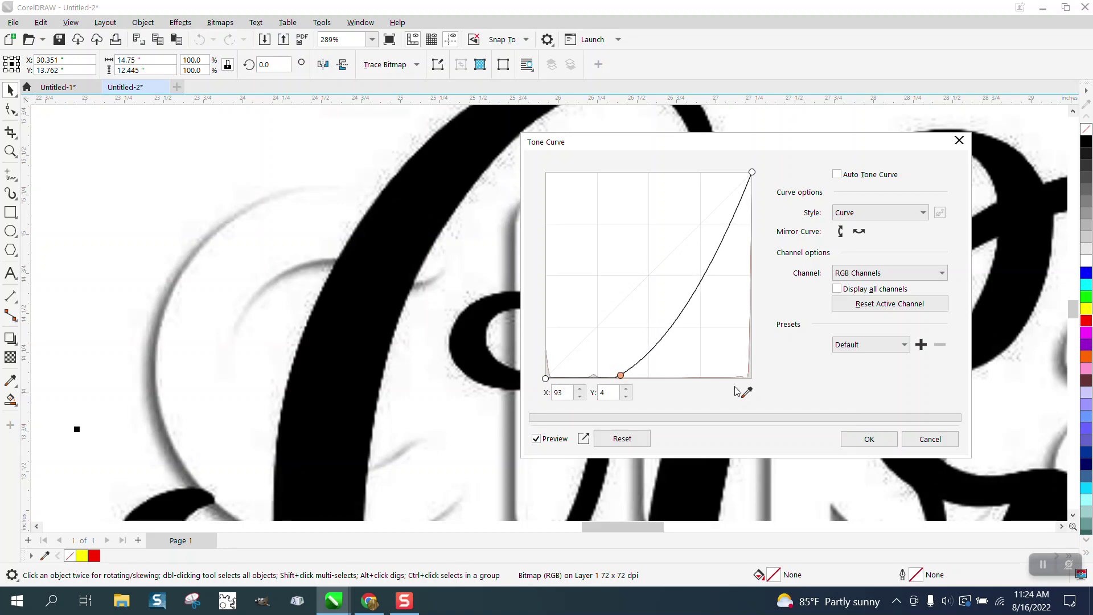
# - Apply the tone curve and shrink the bitmap to about 12% of its size
pyautogui.click(878, 441)
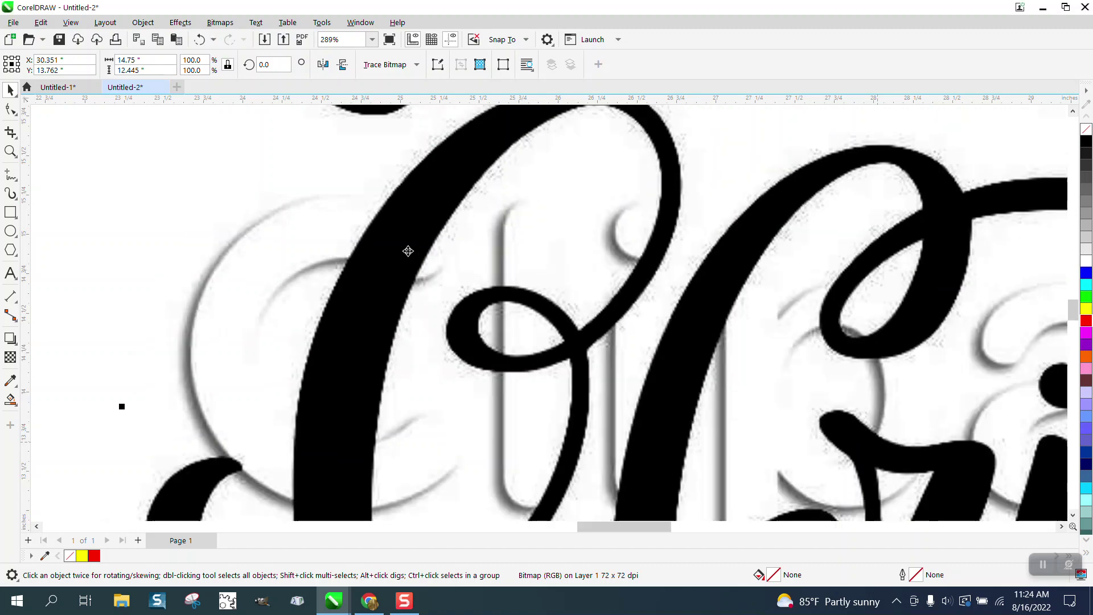
pyautogui.scroll(-10, 408, 251)
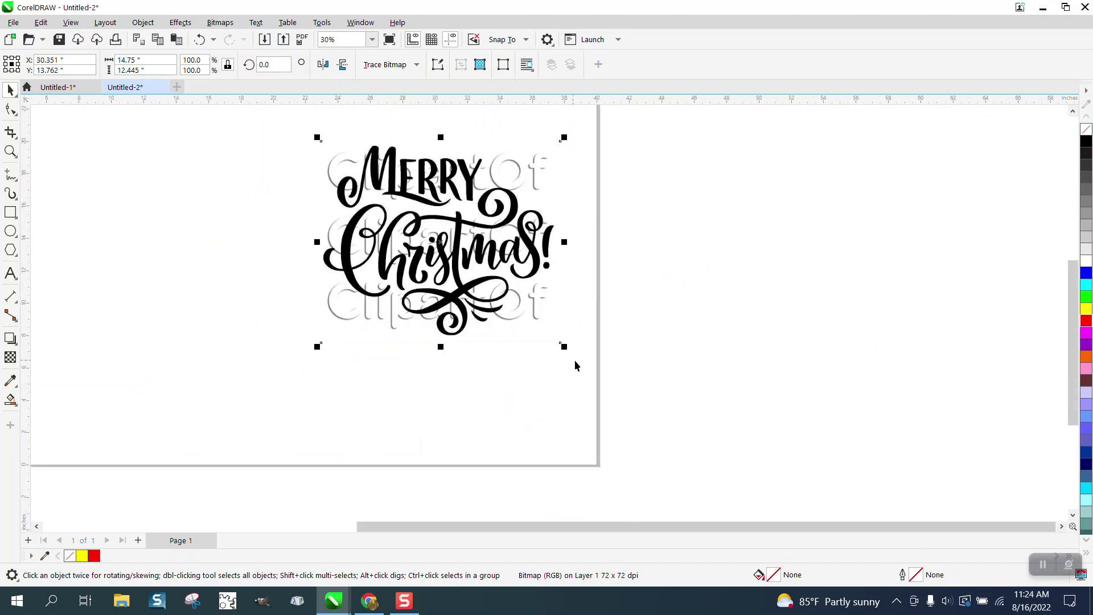
pyautogui.moveTo(564, 346); pyautogui.dragTo(356, 174)
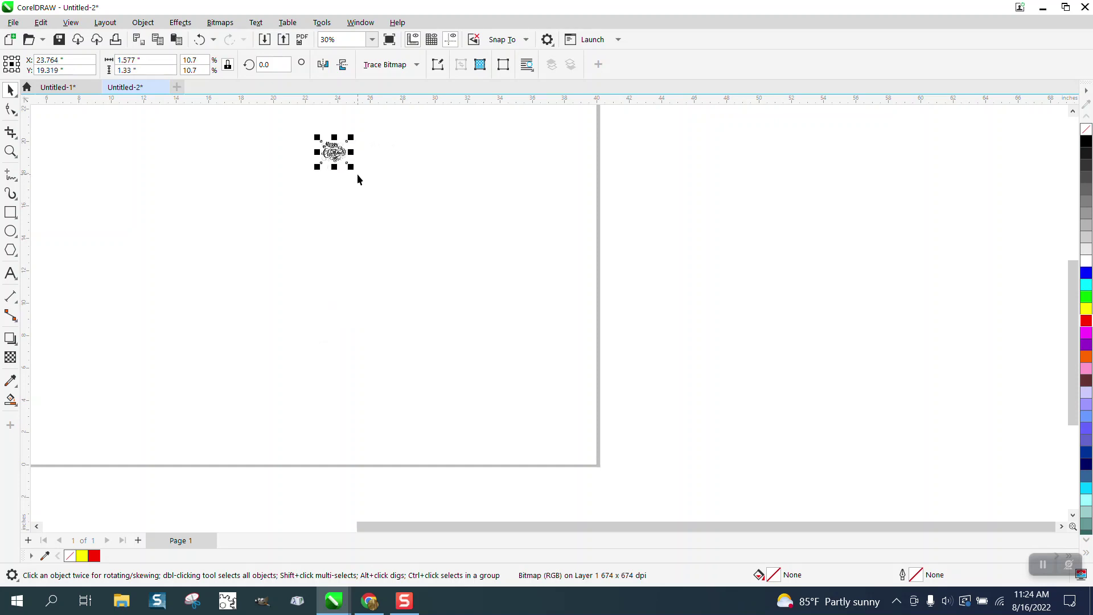
pyautogui.click(416, 65)
pyautogui.moveTo(450, 113)
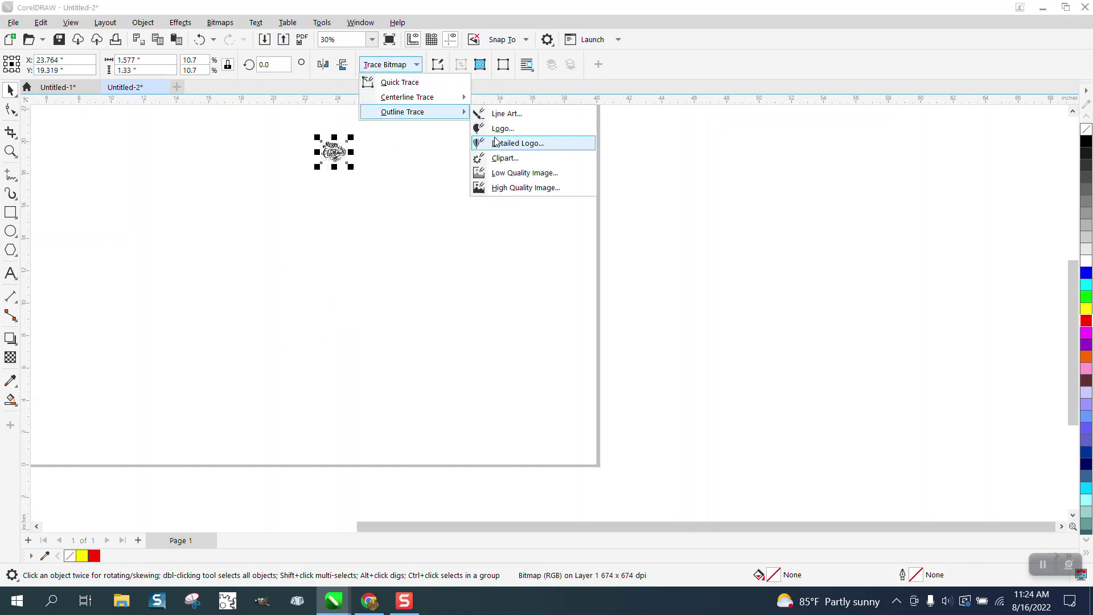
# - Zoom in on the shrunken bitmap and trace it with Outline Trace > Clipart
pyautogui.click(11, 148)
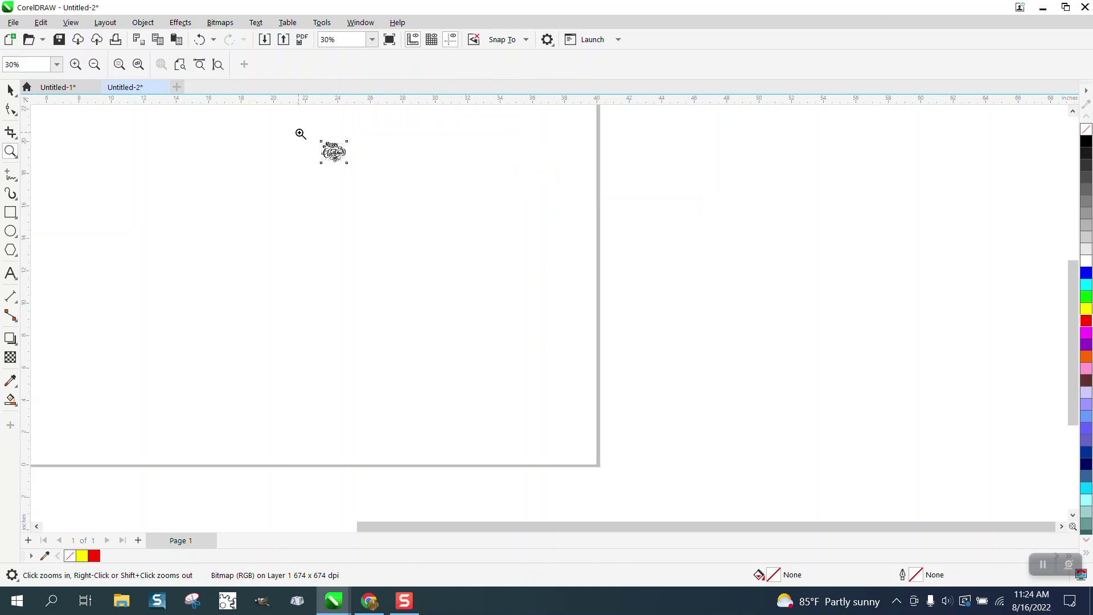
pyautogui.moveTo(300, 134); pyautogui.dragTo(409, 180)
pyautogui.moveTo(671, 387); pyautogui.dragTo(671, 385)
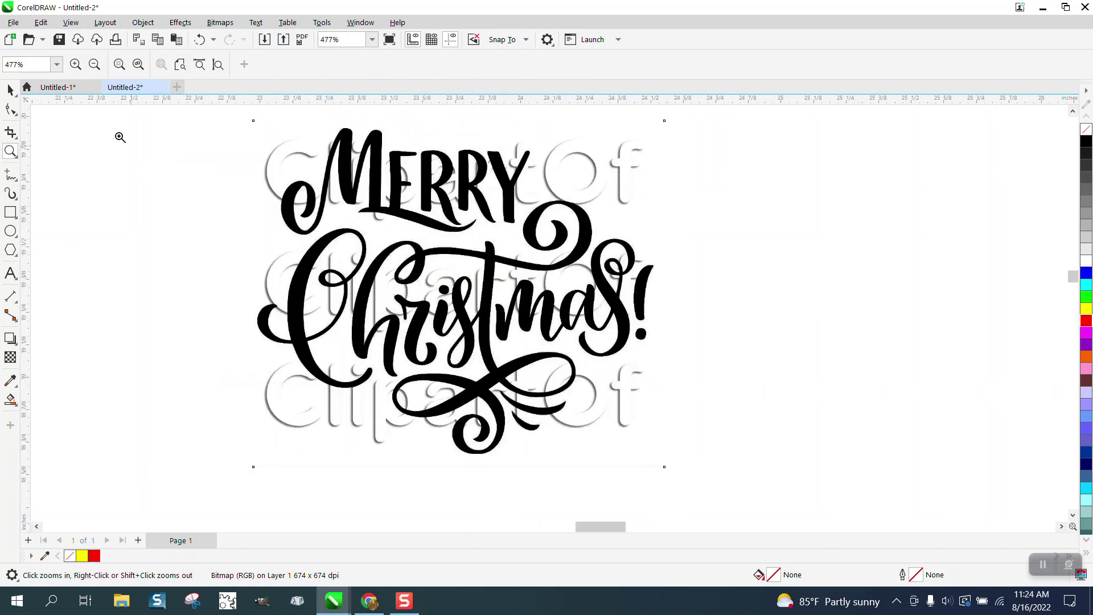
pyautogui.click(11, 89)
pyautogui.click(383, 163)
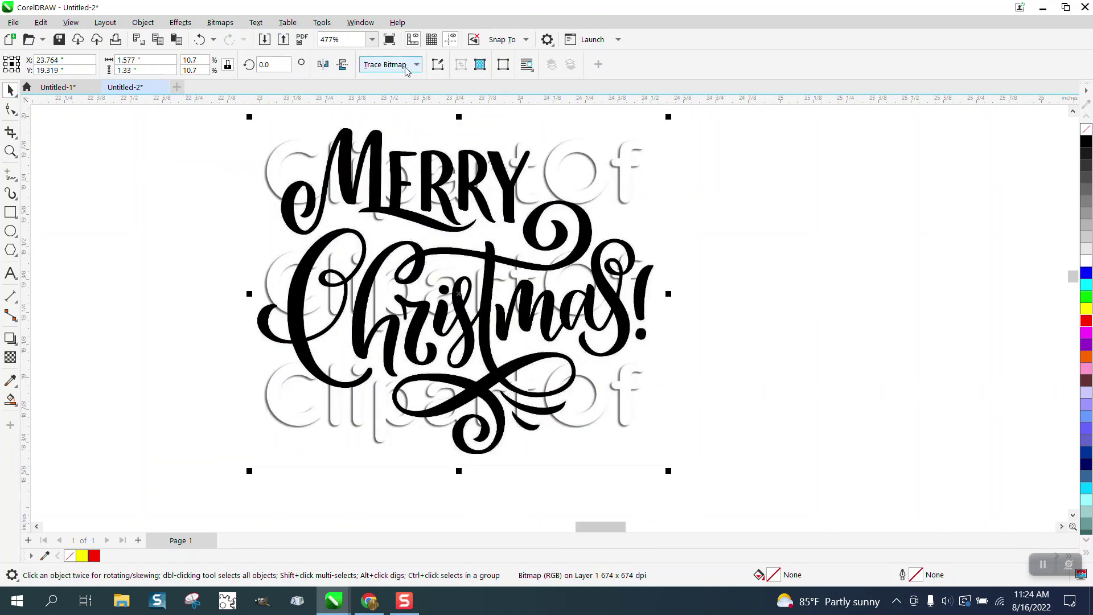
pyautogui.click(420, 68)
pyautogui.moveTo(464, 112)
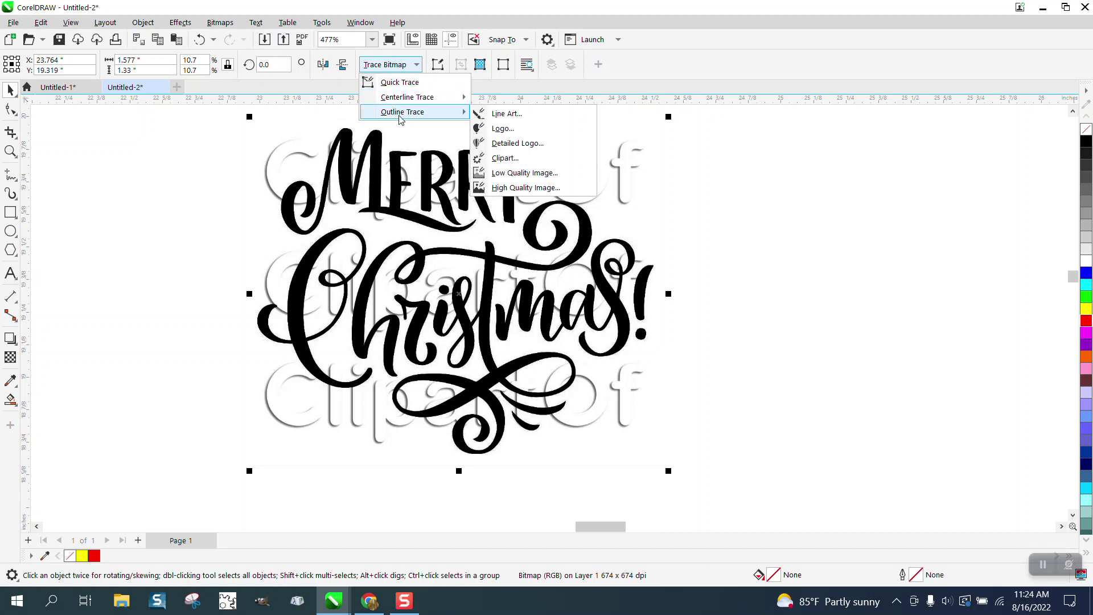
pyautogui.click(504, 159)
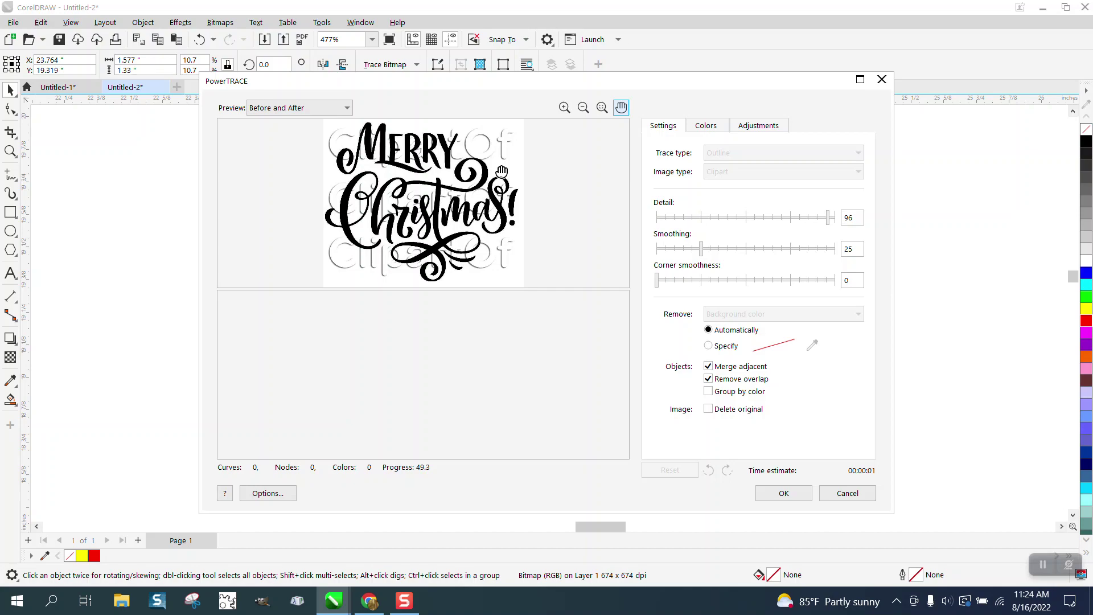
# - Move the traced copy away from the original bitmap and ungroup it into separate pieces
pyautogui.click(788, 494)
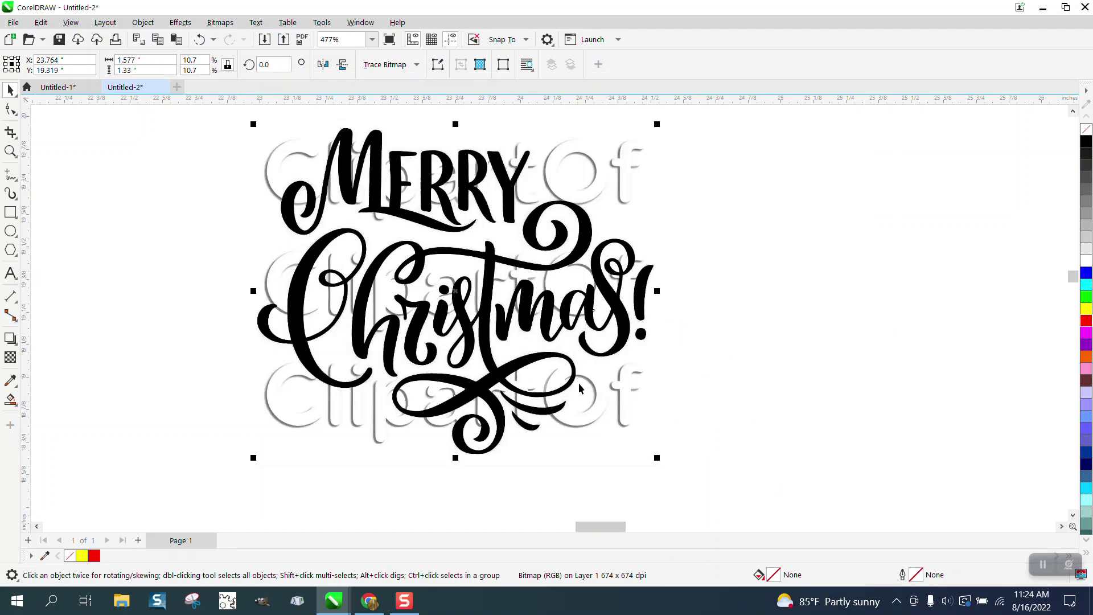
pyautogui.moveTo(520, 325); pyautogui.dragTo(931, 326)
pyautogui.scroll(-2, 456, 301)
pyautogui.moveTo(500, 301); pyautogui.dragTo(383, 301)
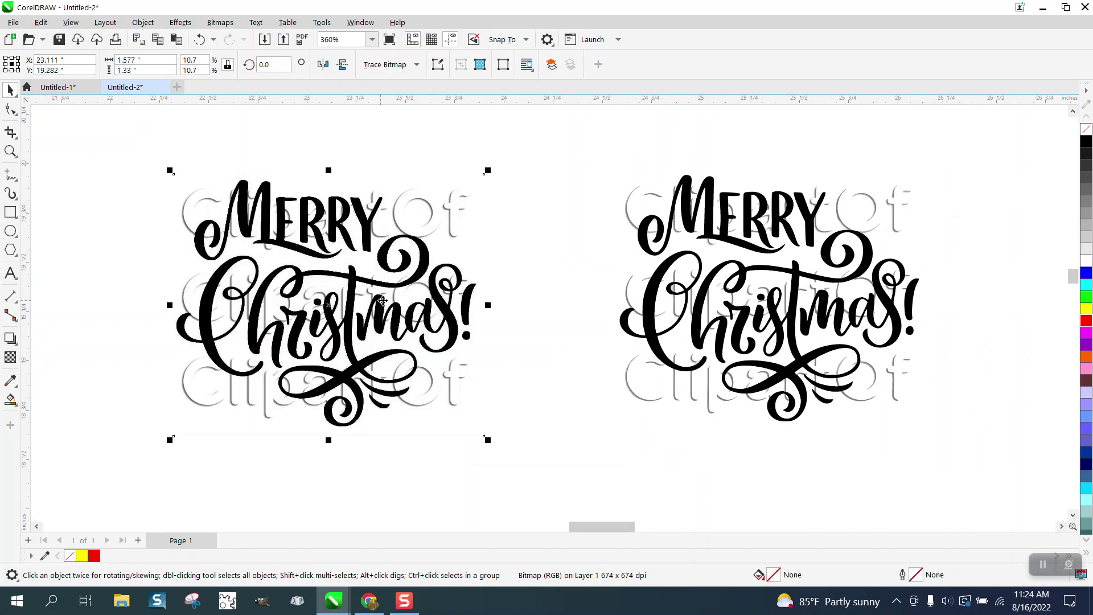
pyautogui.click(634, 300)
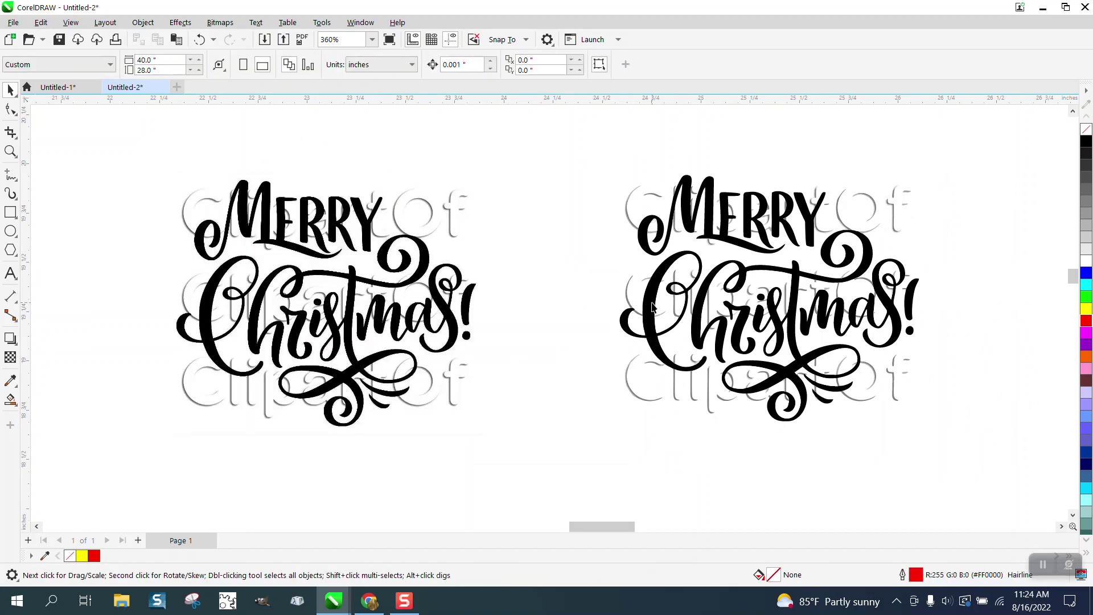
pyautogui.click(652, 307)
pyautogui.click(144, 23)
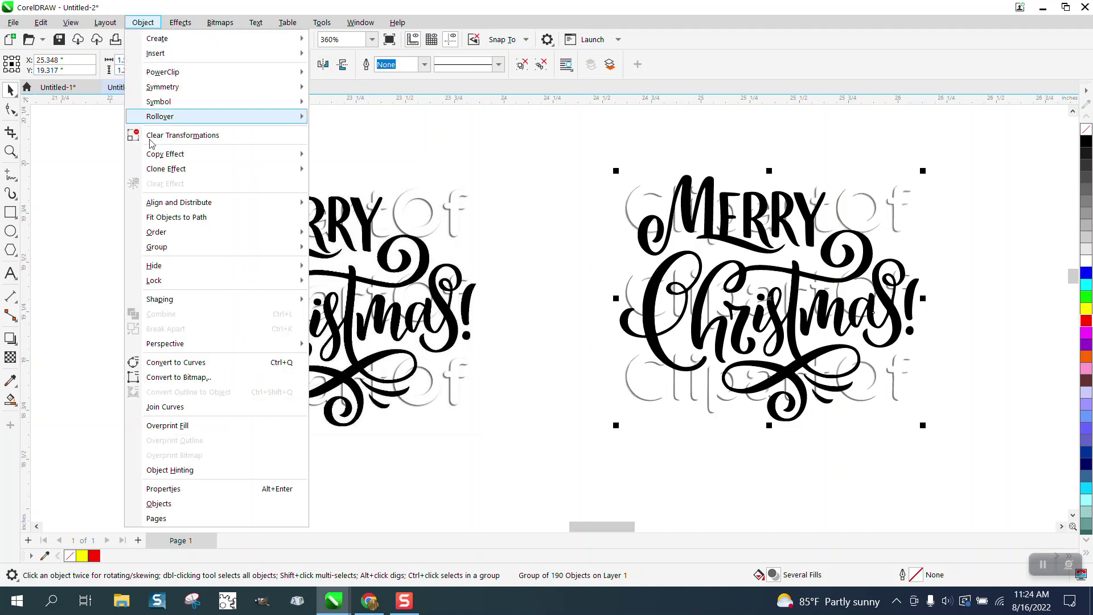
pyautogui.moveTo(164, 248)
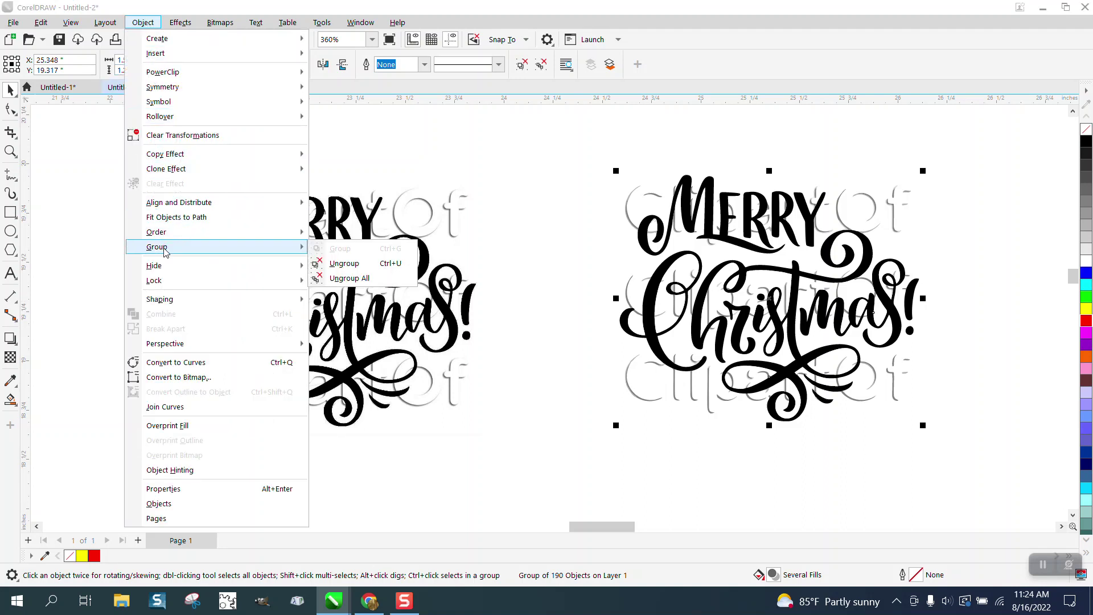
pyautogui.click(343, 263)
# - Delete the original bitmap and zoom in on the traced Merry Christmas artwork
pyautogui.click(403, 262)
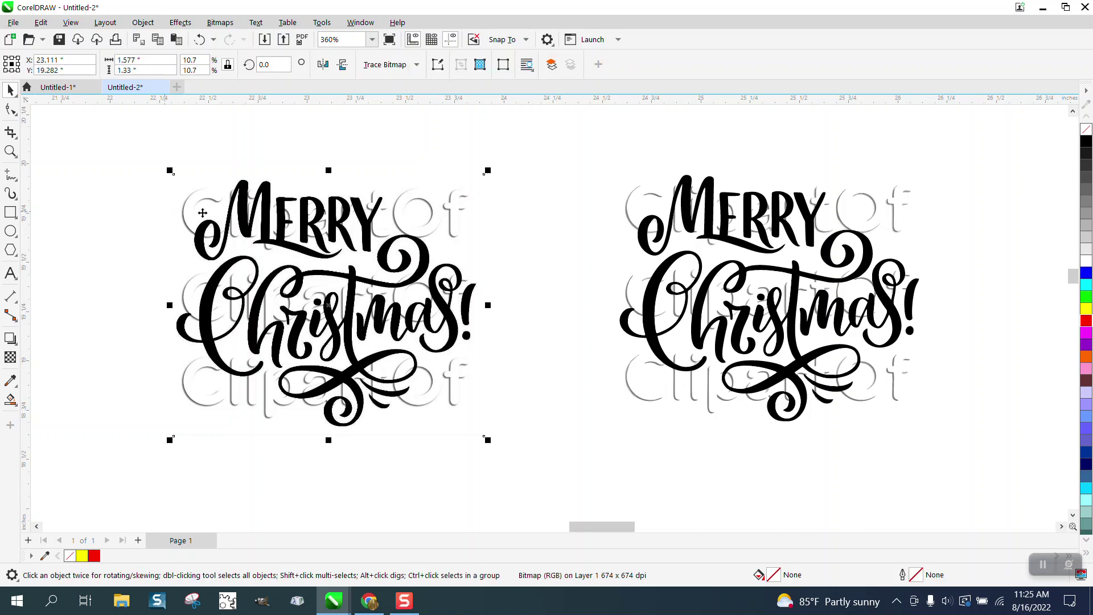
pyautogui.press('Delete')
pyautogui.click(10, 151)
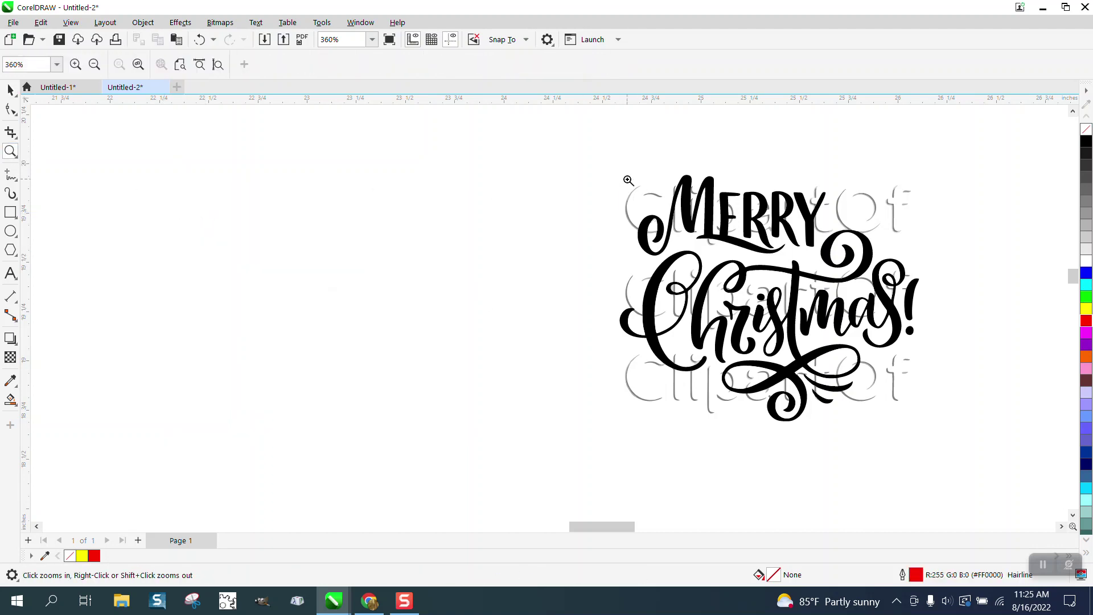
pyautogui.moveTo(607, 171); pyautogui.dragTo(945, 395)
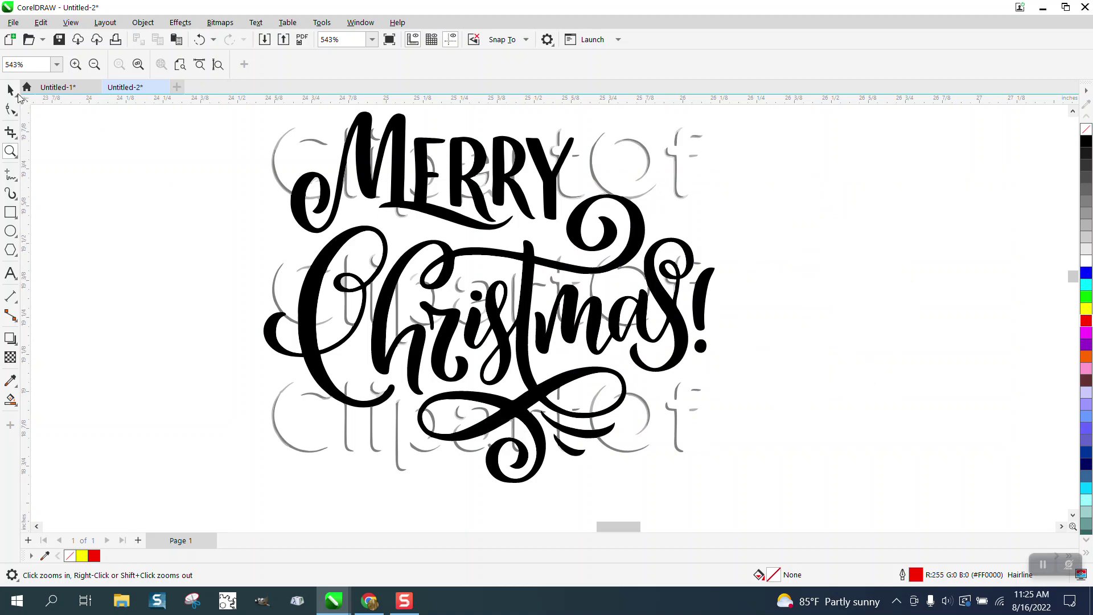
# - Use Find and Replace from the exclamation mark to find all 13 matching black lettering curves
pyautogui.click(11, 90)
pyautogui.click(710, 283)
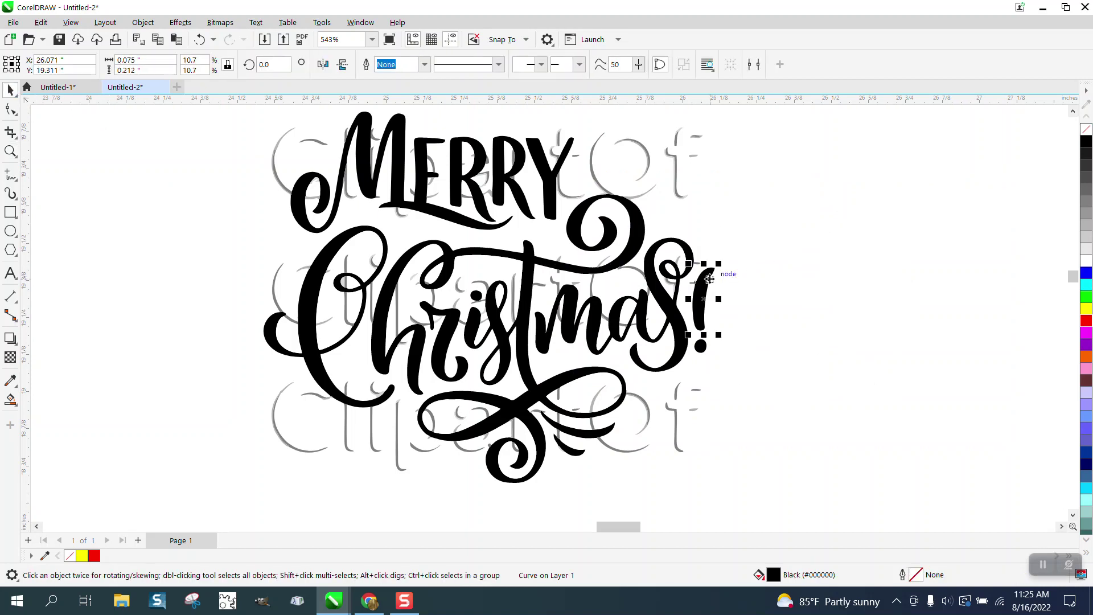
pyautogui.click(815, 264)
pyautogui.click(41, 23)
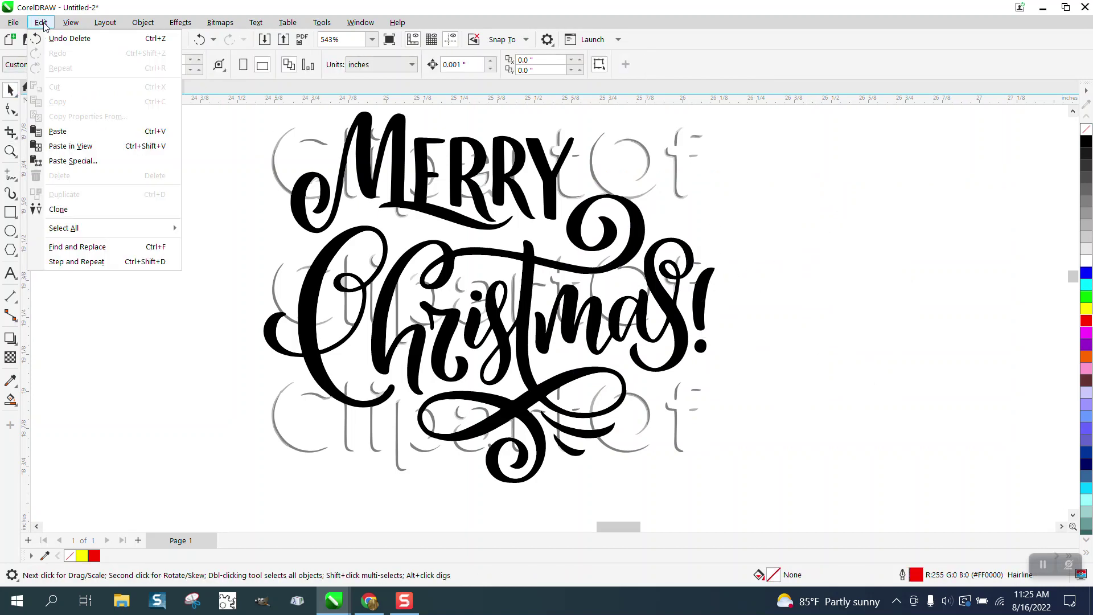
pyautogui.click(79, 248)
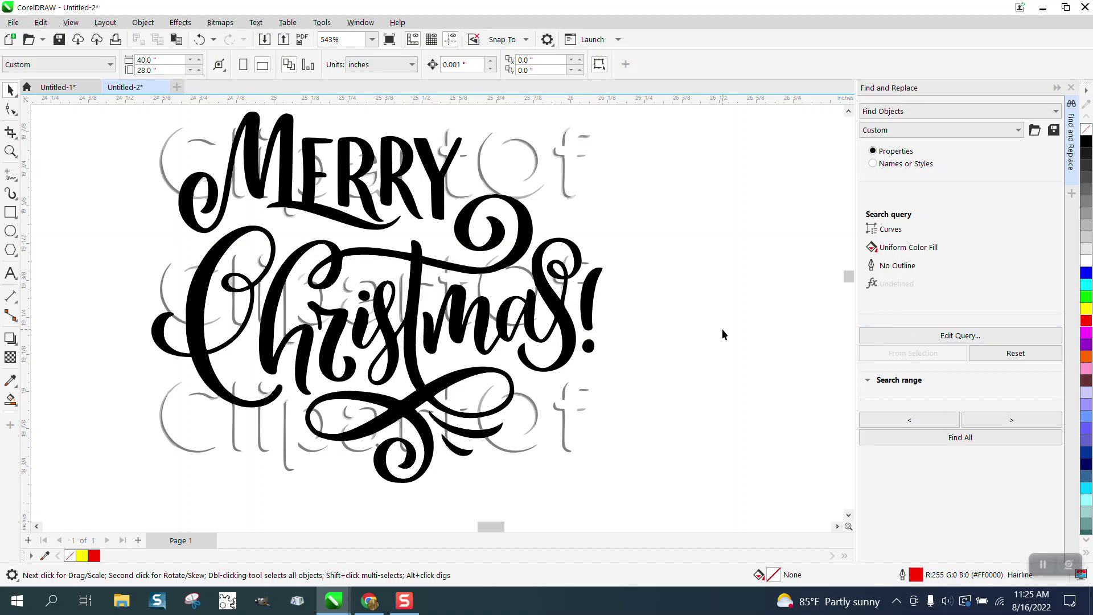
pyautogui.click(595, 281)
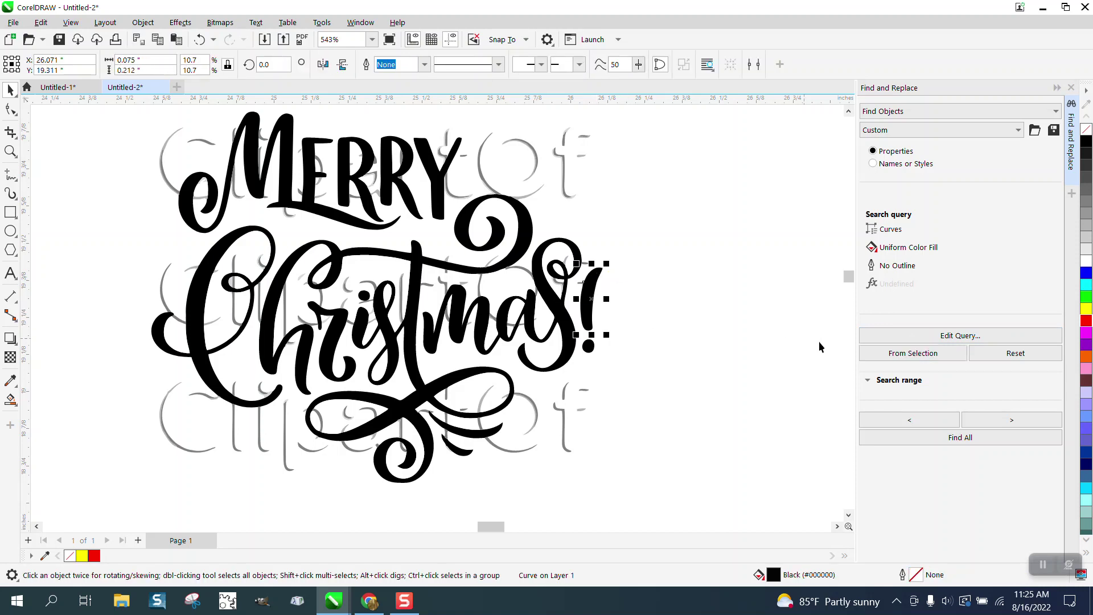
pyautogui.click(896, 345)
pyautogui.click(961, 438)
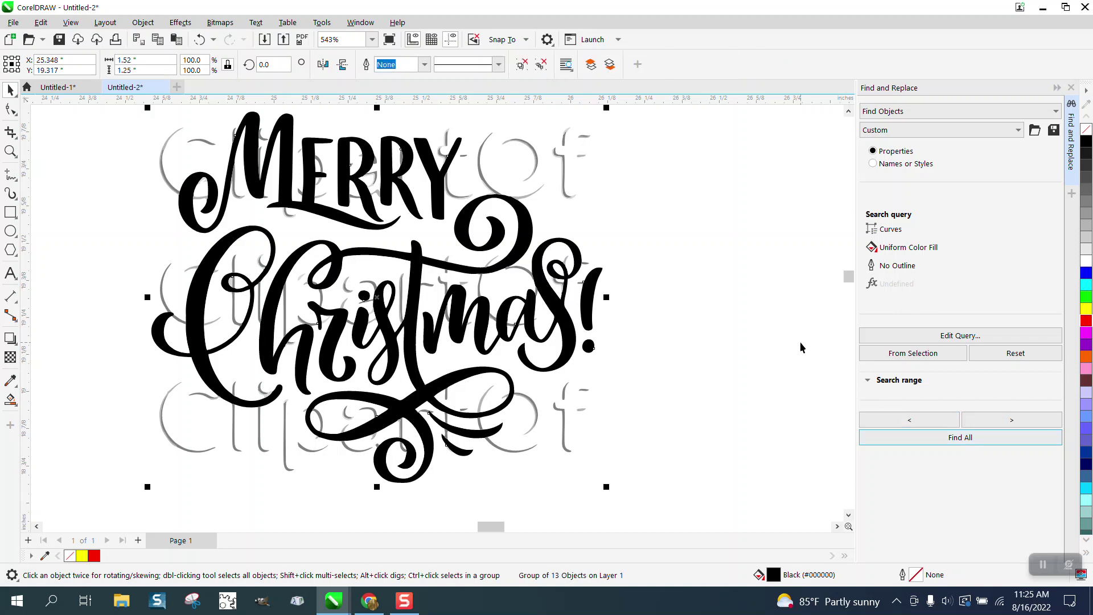
pyautogui.click(739, 344)
# - Move the lettering group right, delete the 177 ClipartOf watermark pieces, and zoom onto the lettering
pyautogui.scroll(-3, 613, 273)
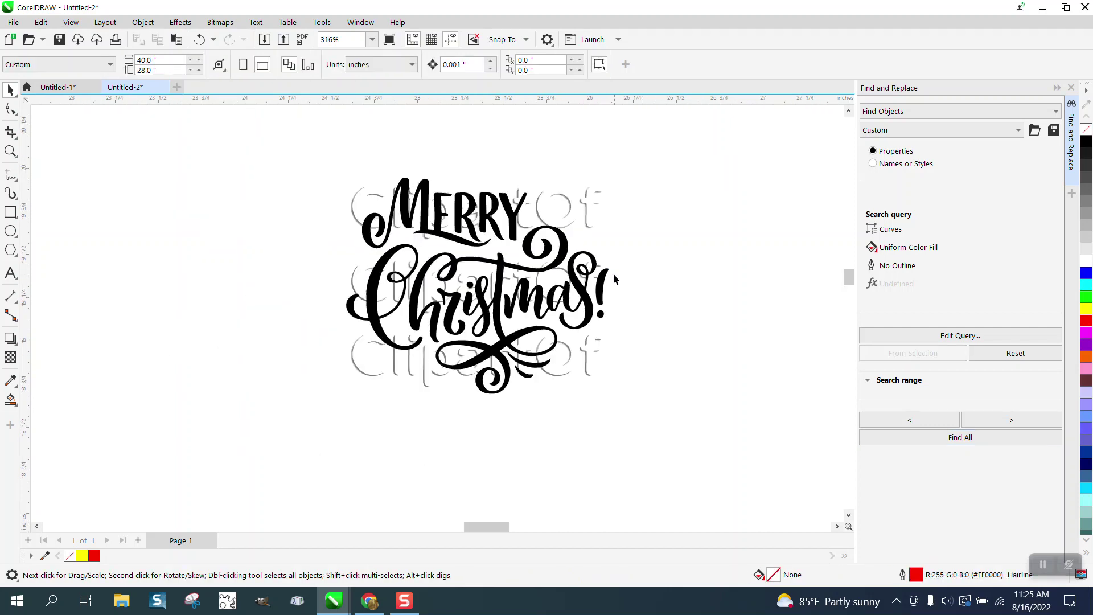
pyautogui.moveTo(608, 277); pyautogui.dragTo(826, 275)
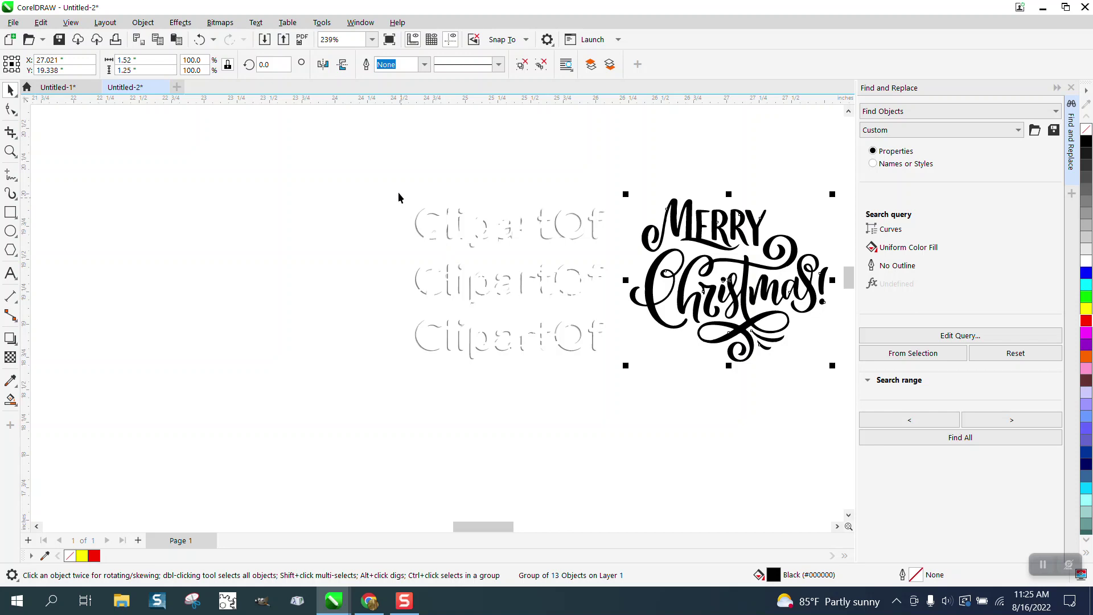
pyautogui.moveTo(378, 170); pyautogui.dragTo(667, 392)
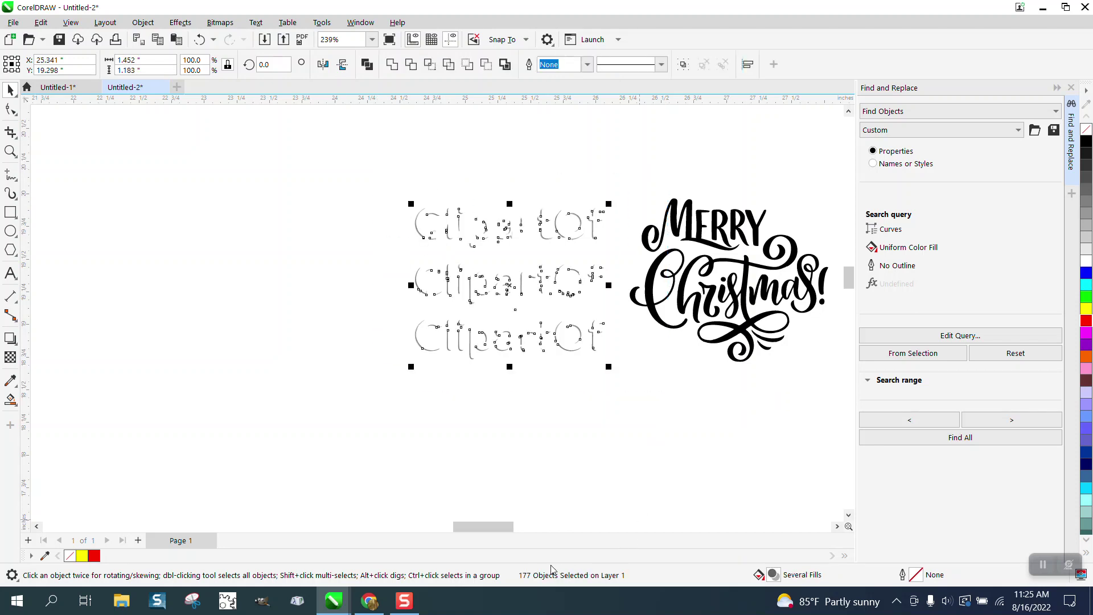
pyautogui.press('Delete')
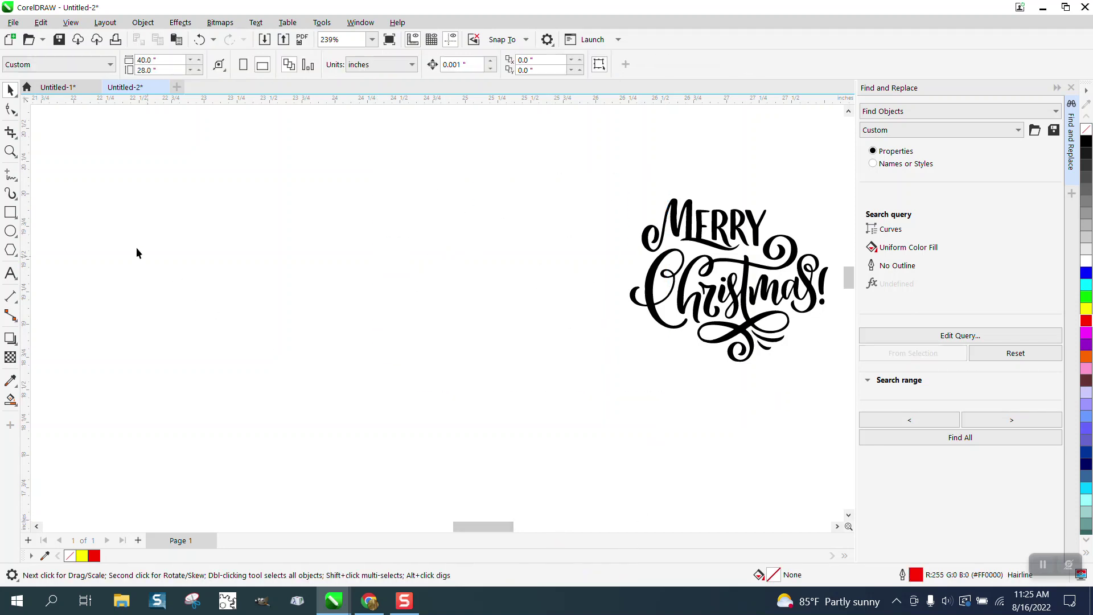
pyautogui.click(11, 151)
pyautogui.moveTo(647, 188); pyautogui.dragTo(757, 369)
pyautogui.click(10, 90)
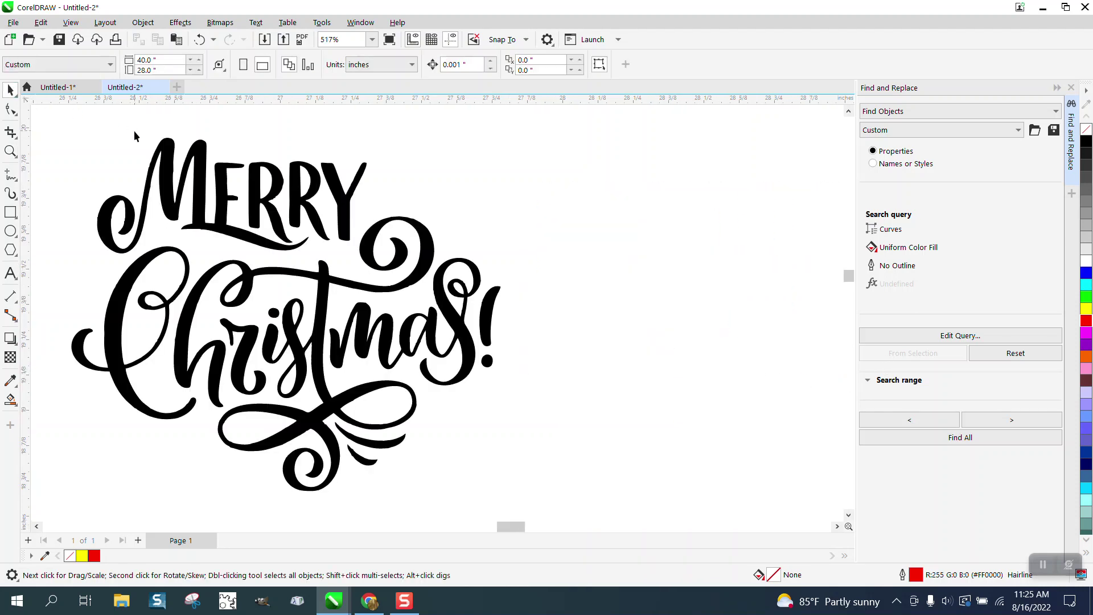
pyautogui.click(10, 212)
pyautogui.click(45, 214)
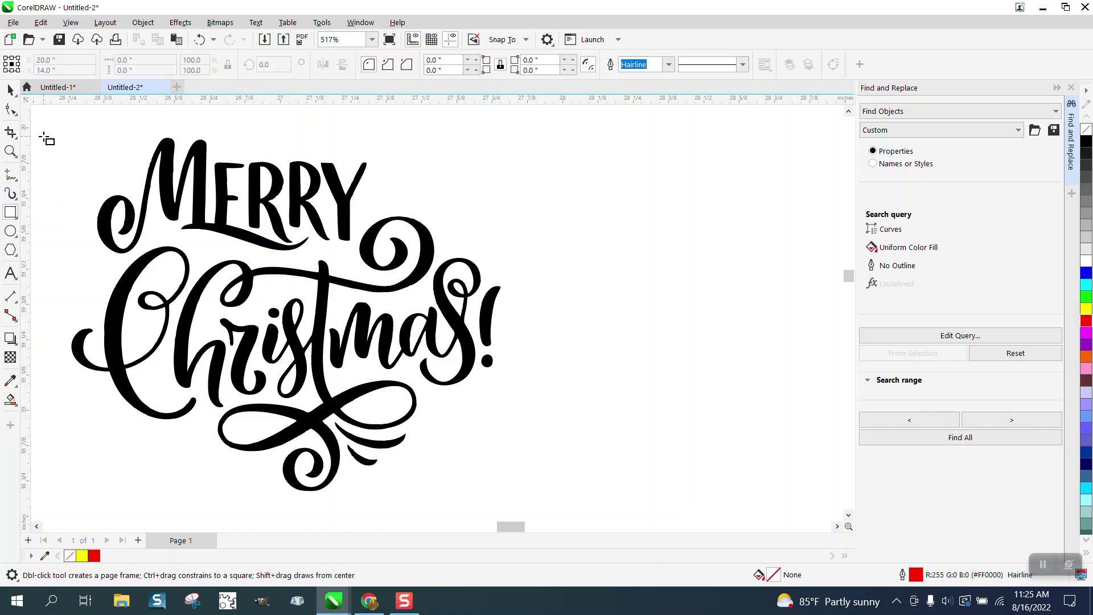
pyautogui.moveTo(41, 144)
pyautogui.mouseDown()
pyautogui.moveTo(272, 365)
pyautogui.moveTo(508, 493)
pyautogui.moveTo(544, 481)
pyautogui.mouseUp()
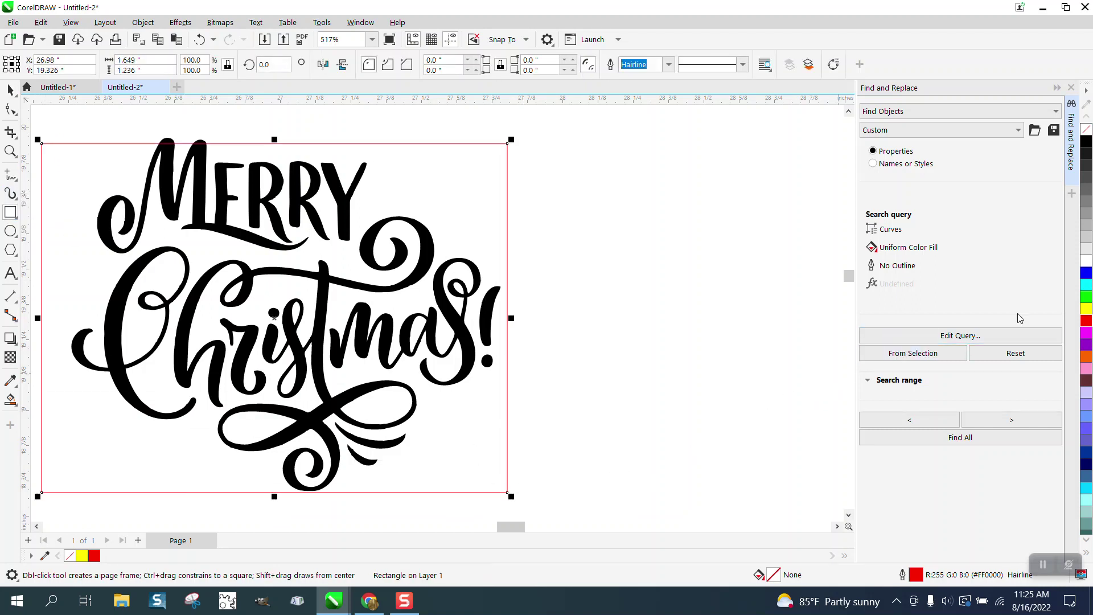
pyautogui.click(1085, 309)
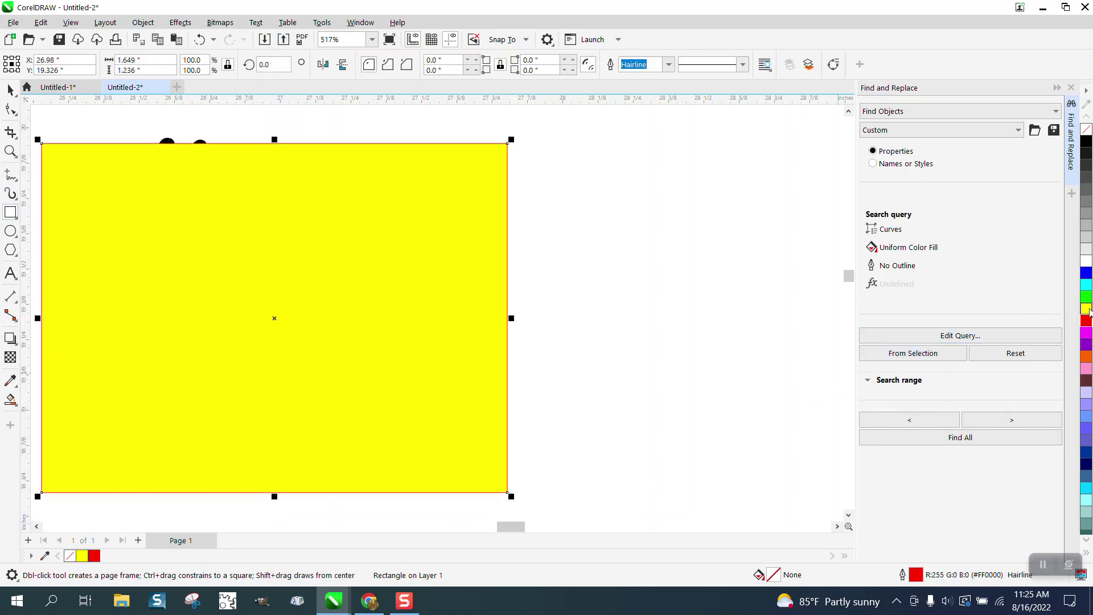
pyautogui.click(145, 25)
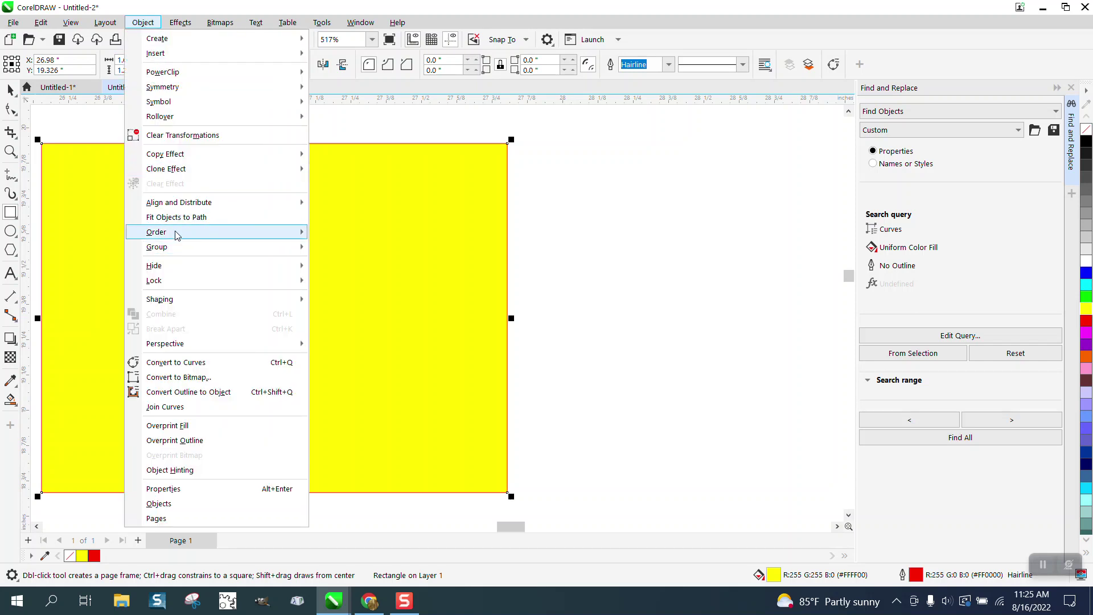
pyautogui.moveTo(176, 233)
pyautogui.click(355, 248)
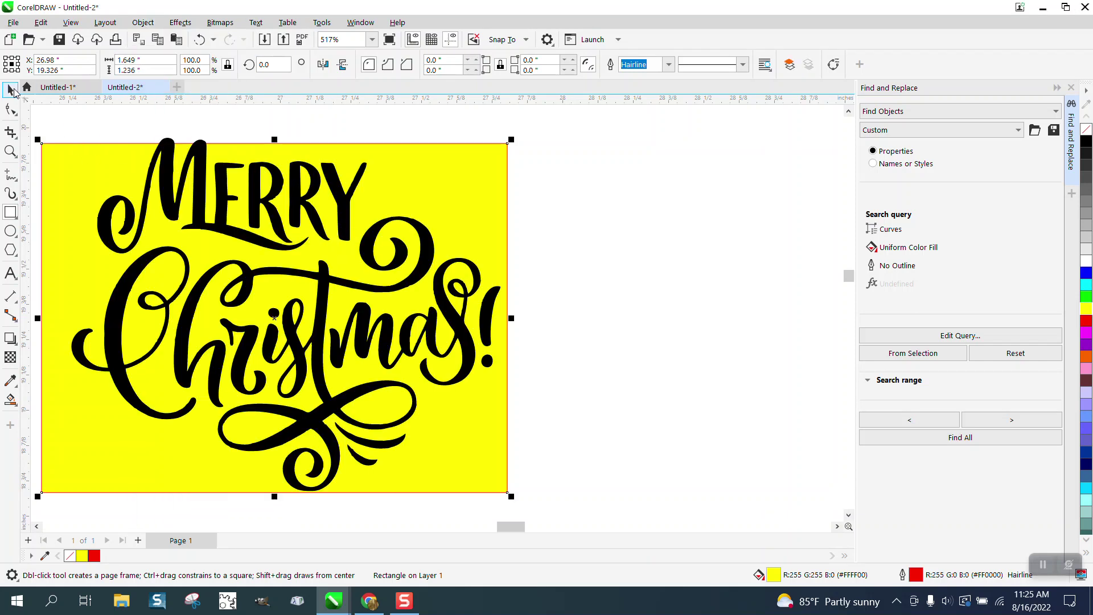
pyautogui.press('Delete')
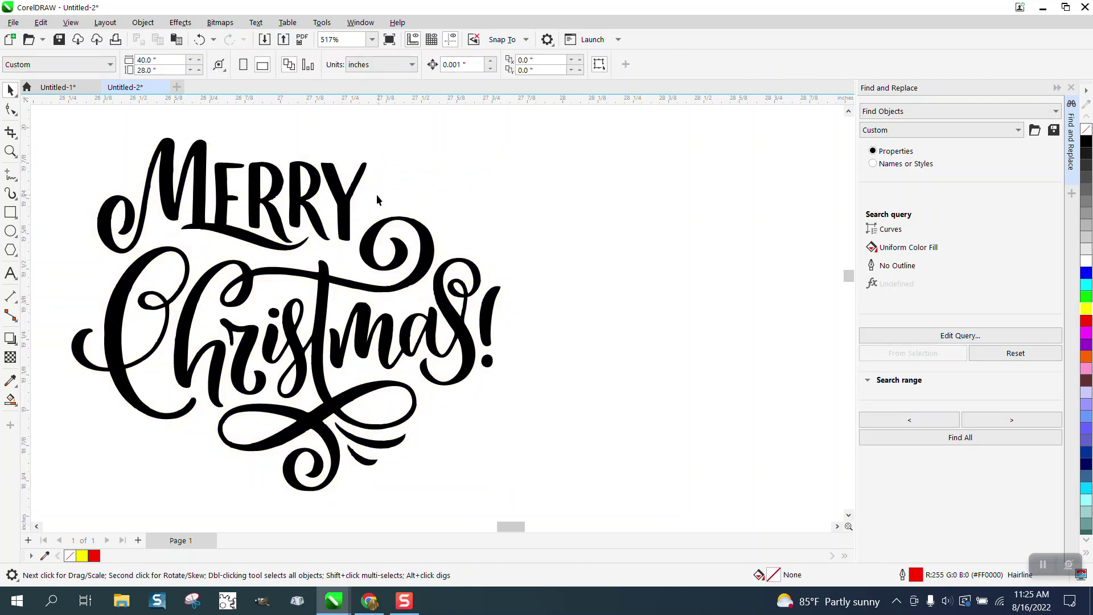
# - Give the lettering group no fill and a red hairline outline, then zoom closely on a letter edge
pyautogui.click(348, 204)
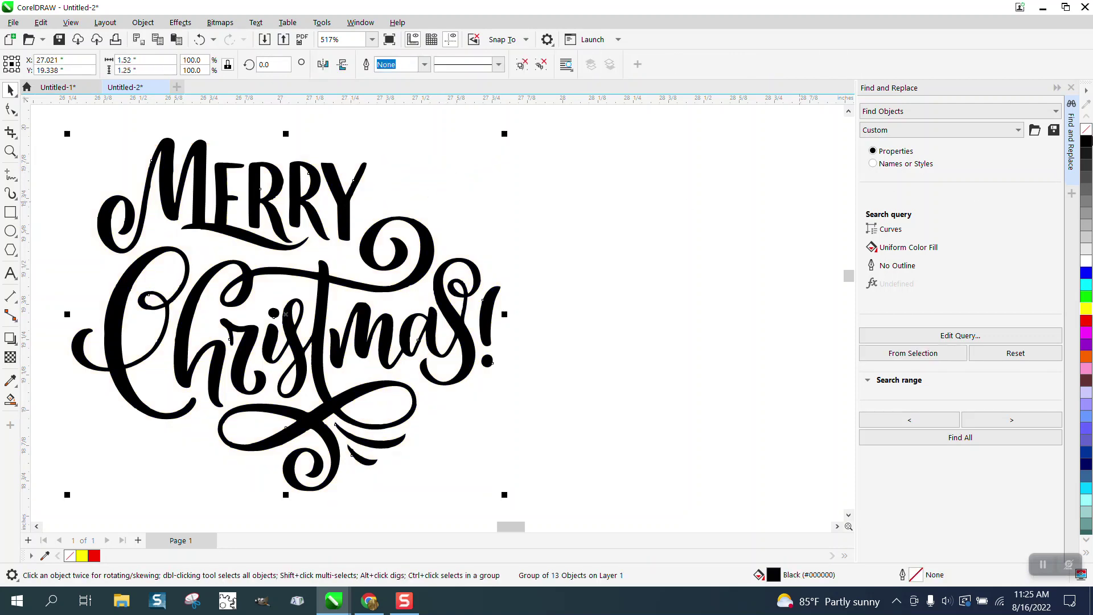
pyautogui.click(1086, 130)
pyautogui.rightClick(1086, 308)
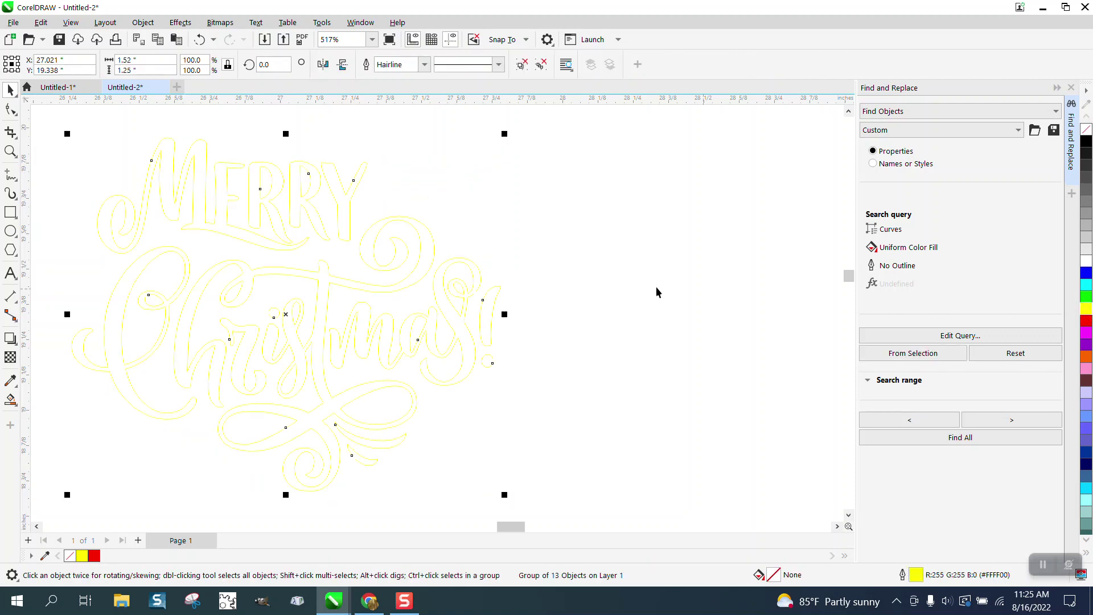
pyautogui.rightClick(1086, 321)
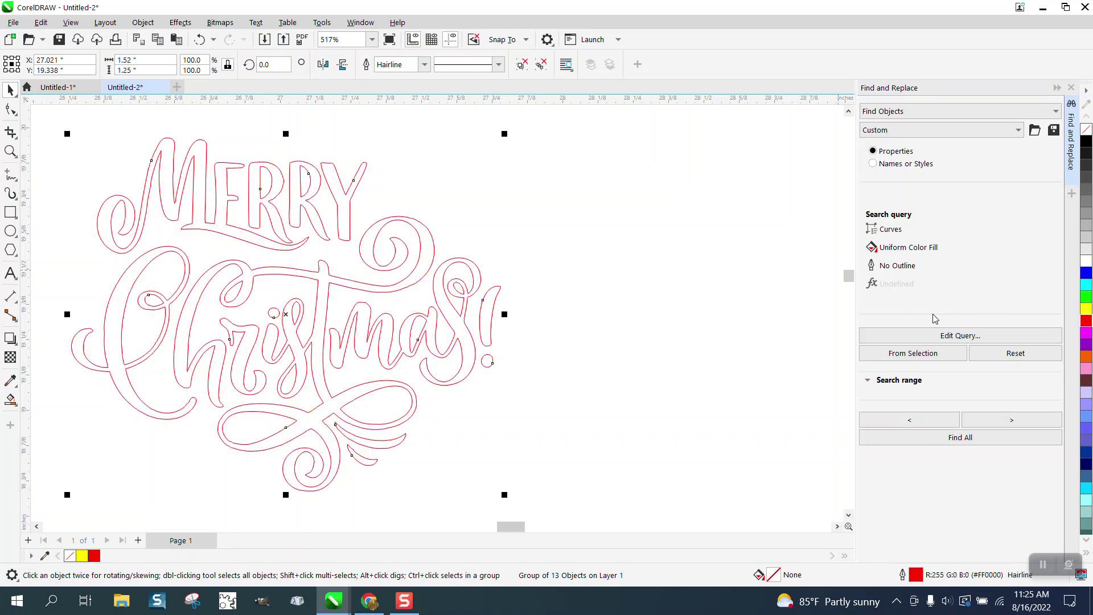
pyautogui.click(10, 151)
pyautogui.moveTo(205, 191); pyautogui.dragTo(370, 277)
pyautogui.click(397, 281)
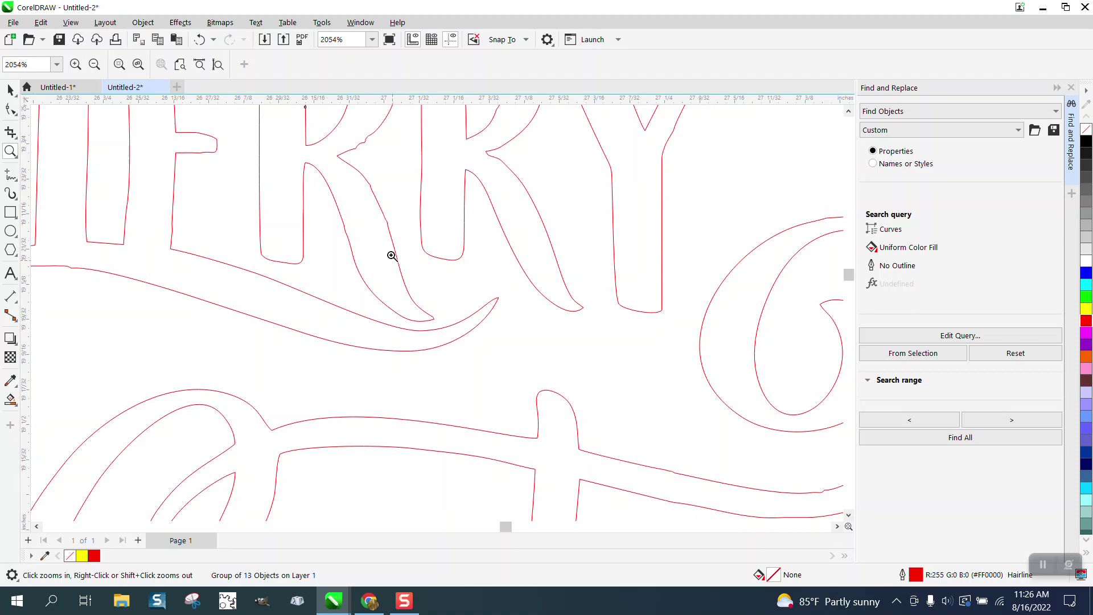
pyautogui.moveTo(480, 183); pyautogui.dragTo(328, 116)
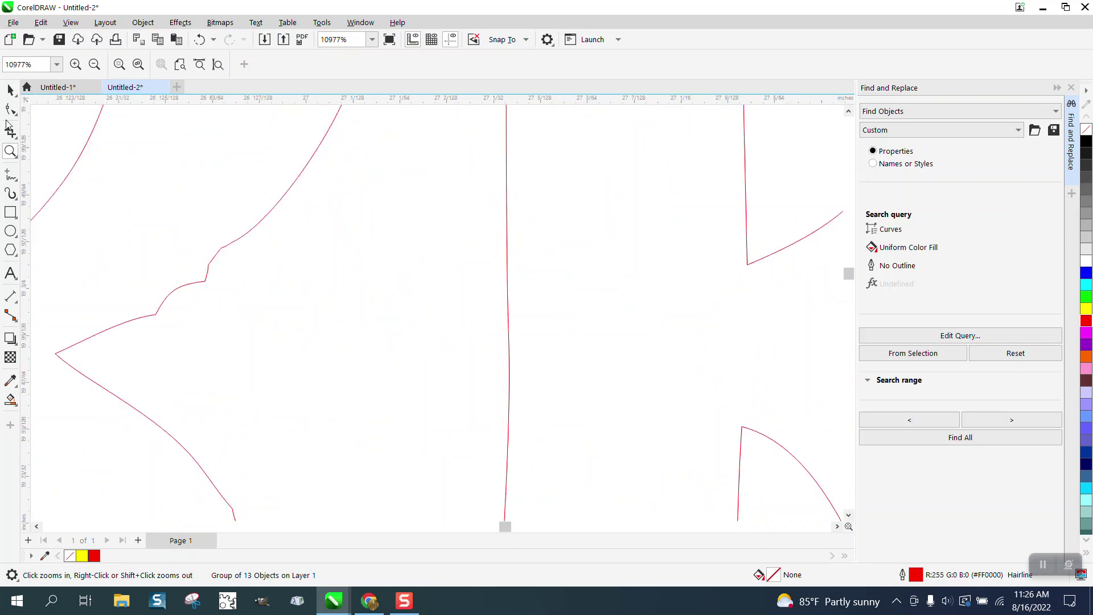
pyautogui.click(11, 109)
pyautogui.click(135, 190)
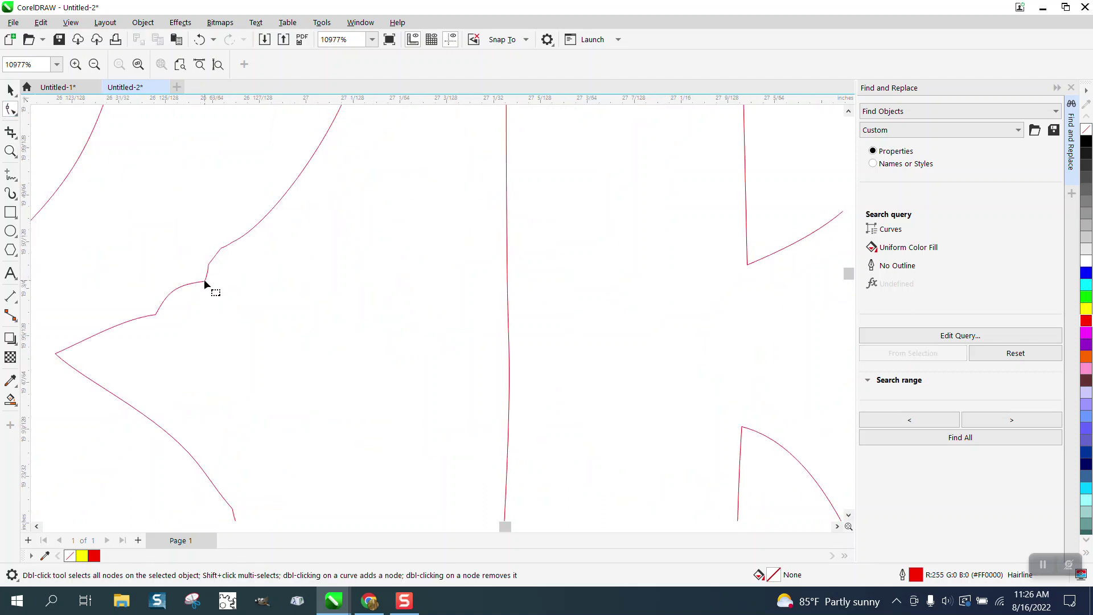
# - Select the red outline group and ungroup it into 13 separate objects
pyautogui.press('space')
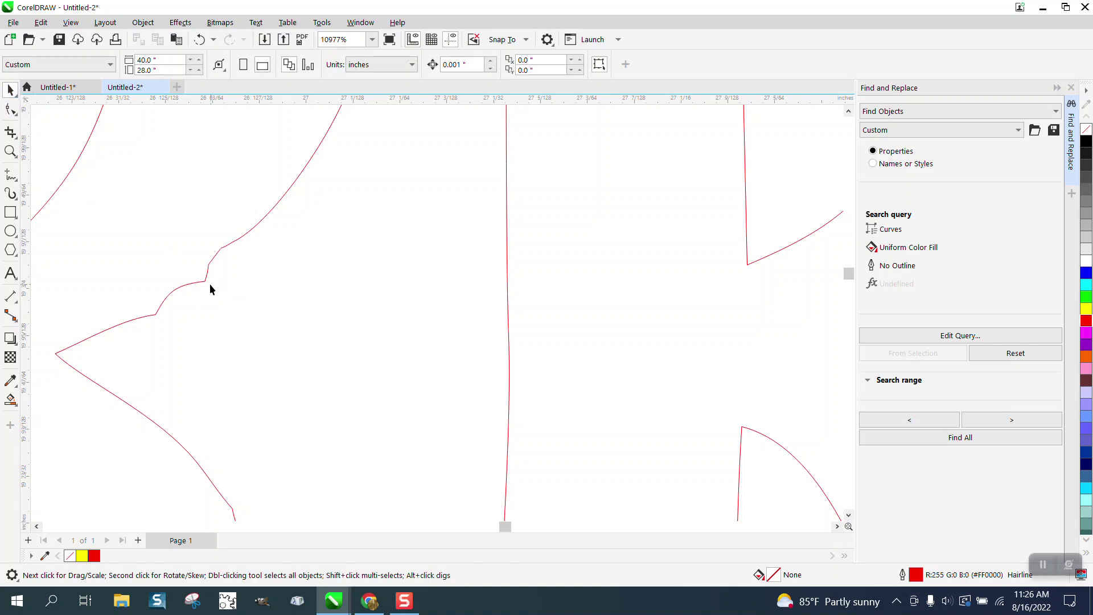
pyautogui.click(142, 22)
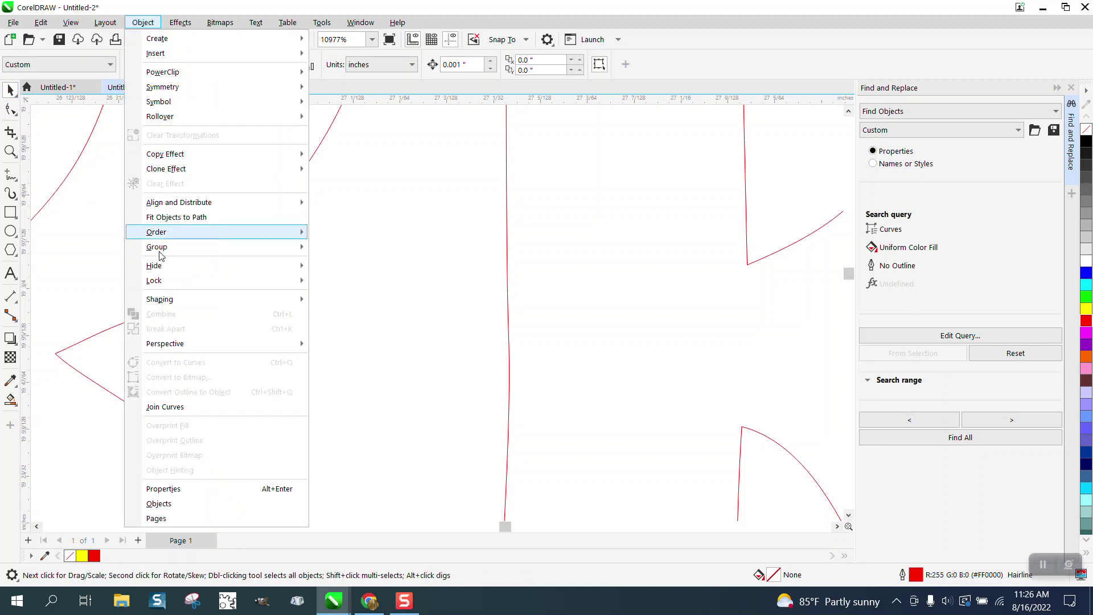
pyautogui.moveTo(163, 253)
pyautogui.click(331, 257)
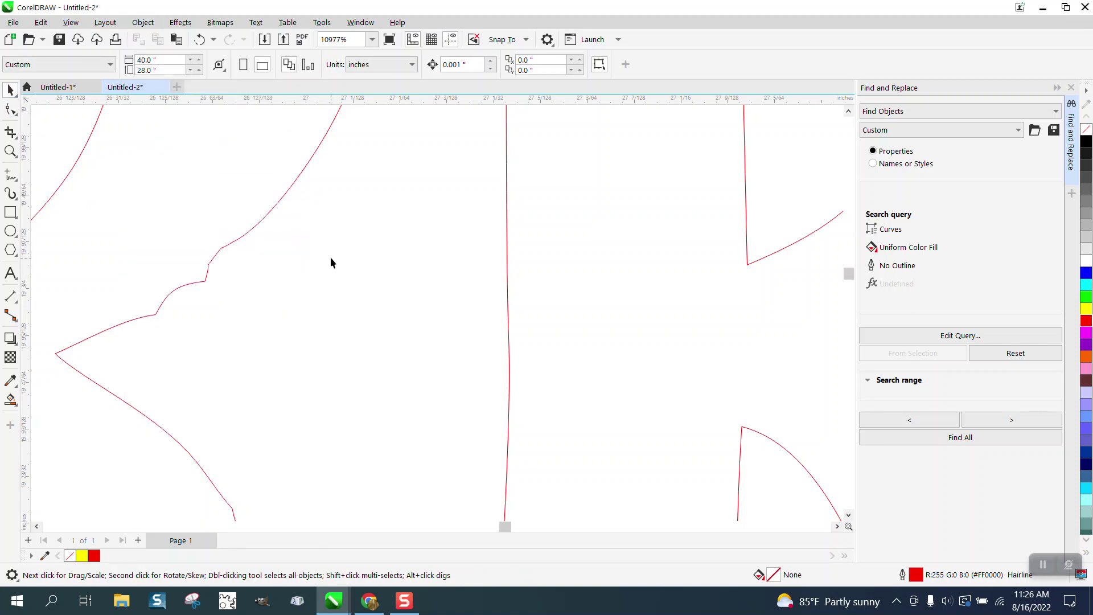
pyautogui.click(274, 211)
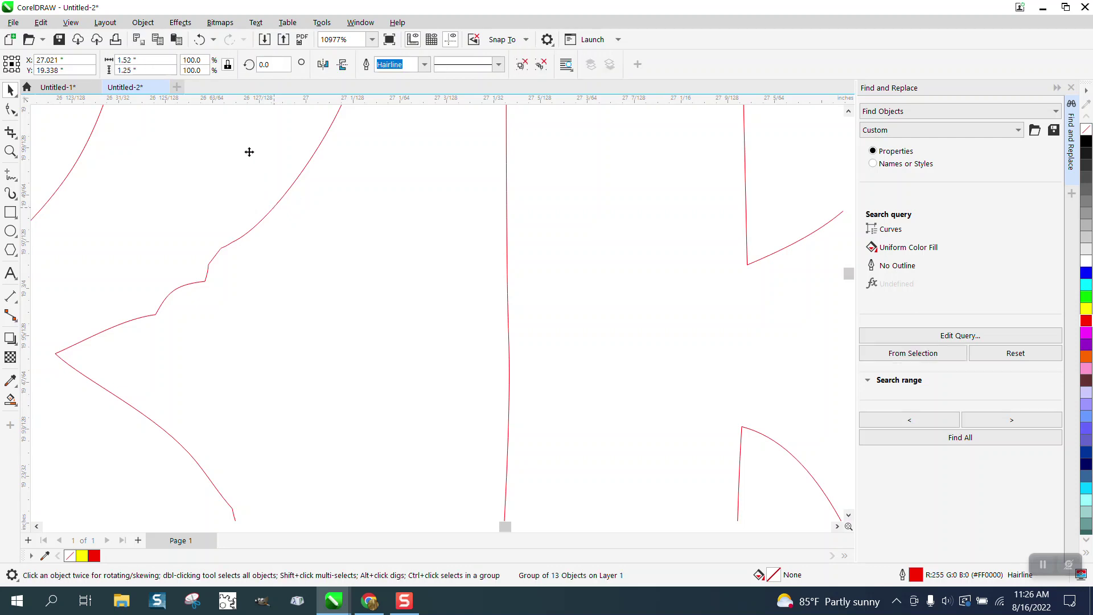
pyautogui.click(144, 22)
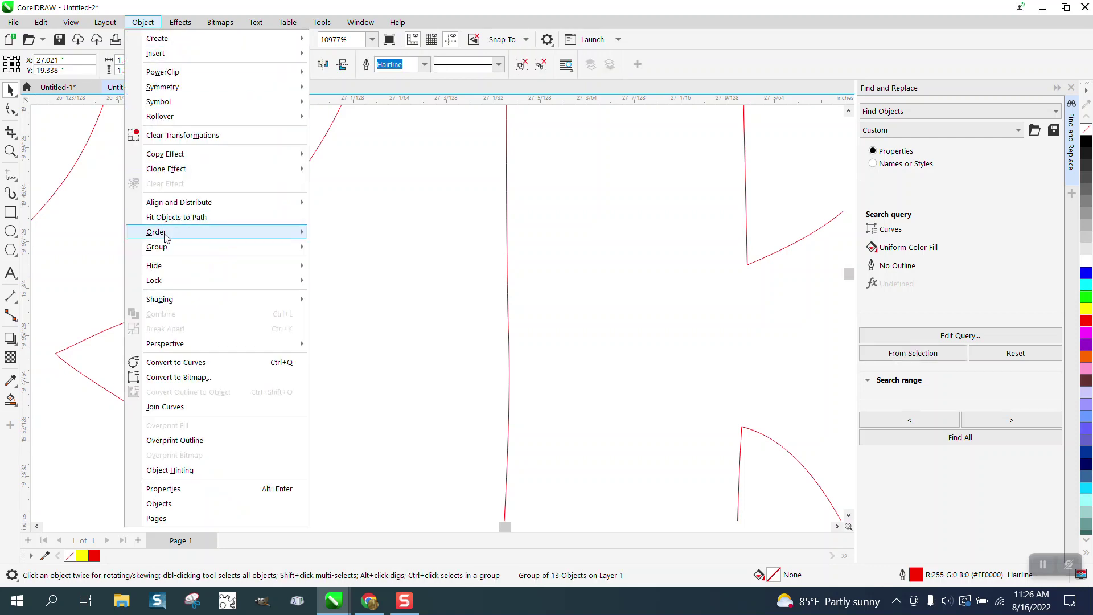
pyautogui.moveTo(215, 254)
pyautogui.click(341, 263)
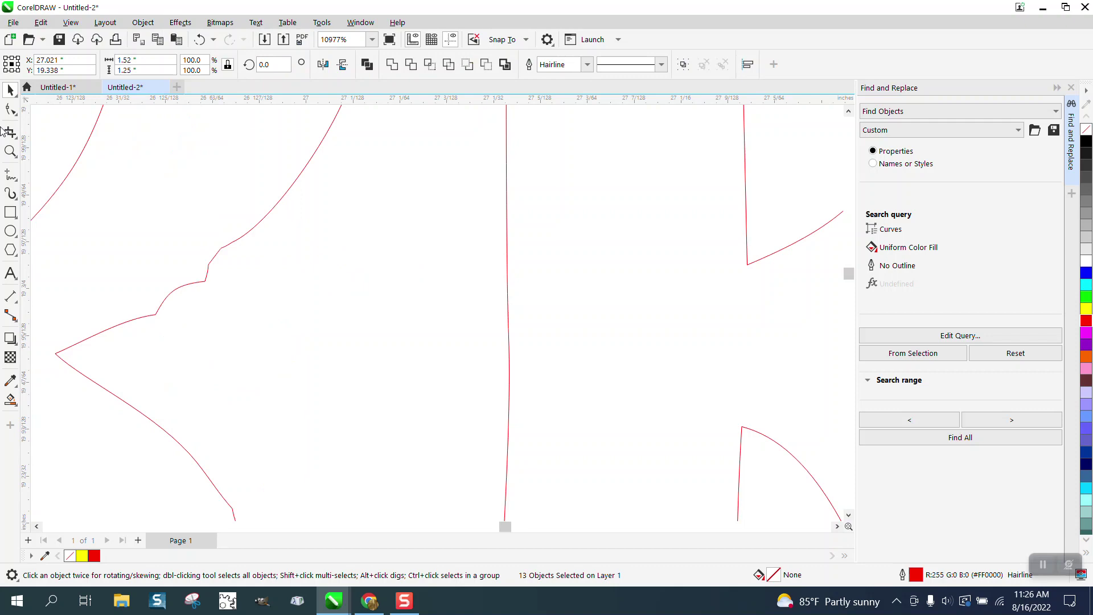
# - Edit outline nodes around a small notch with the Shape tool, then zoom on the Christmas outlines
pyautogui.press('F10')
pyautogui.doubleClick(214, 257)
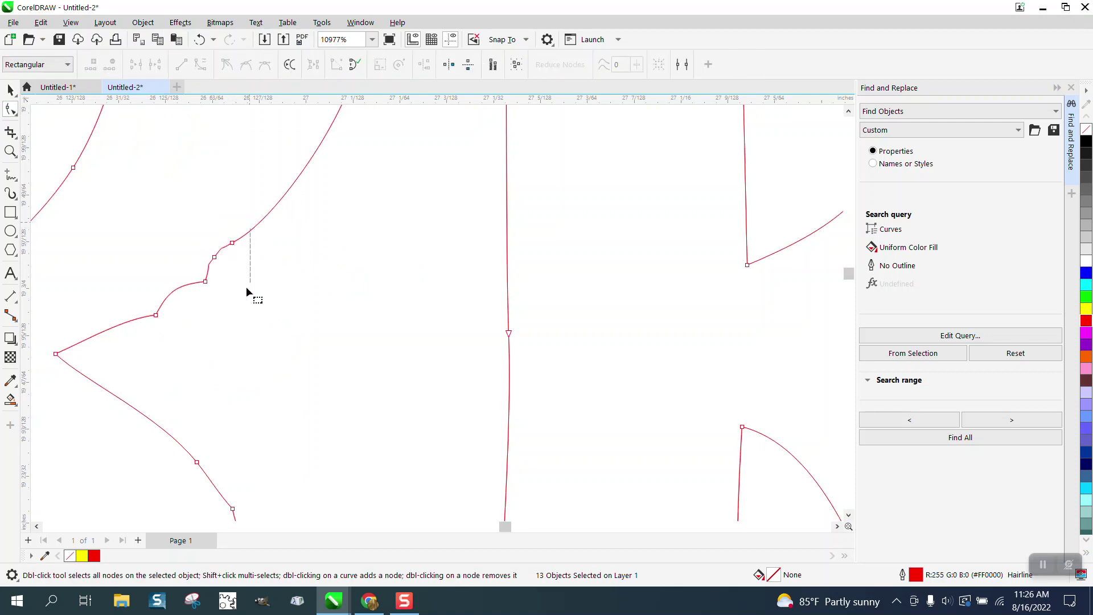
pyautogui.moveTo(144, 350); pyautogui.dragTo(145, 351)
pyautogui.click(152, 344)
pyautogui.scroll(-5, 152, 351)
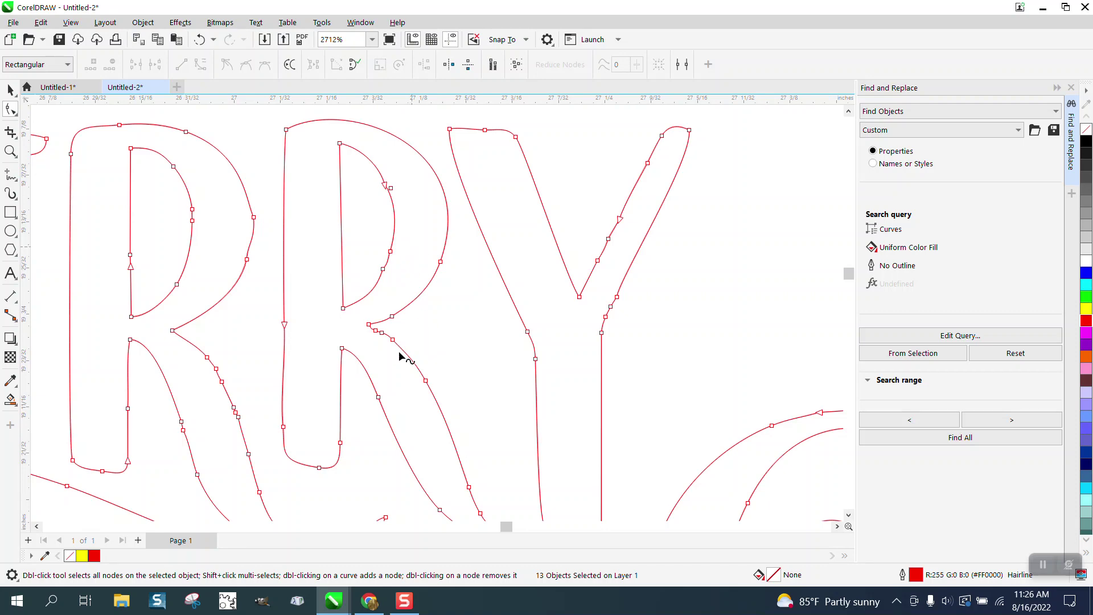
pyautogui.scroll(-2, 330, 313)
pyautogui.scroll(-7, 329, 308)
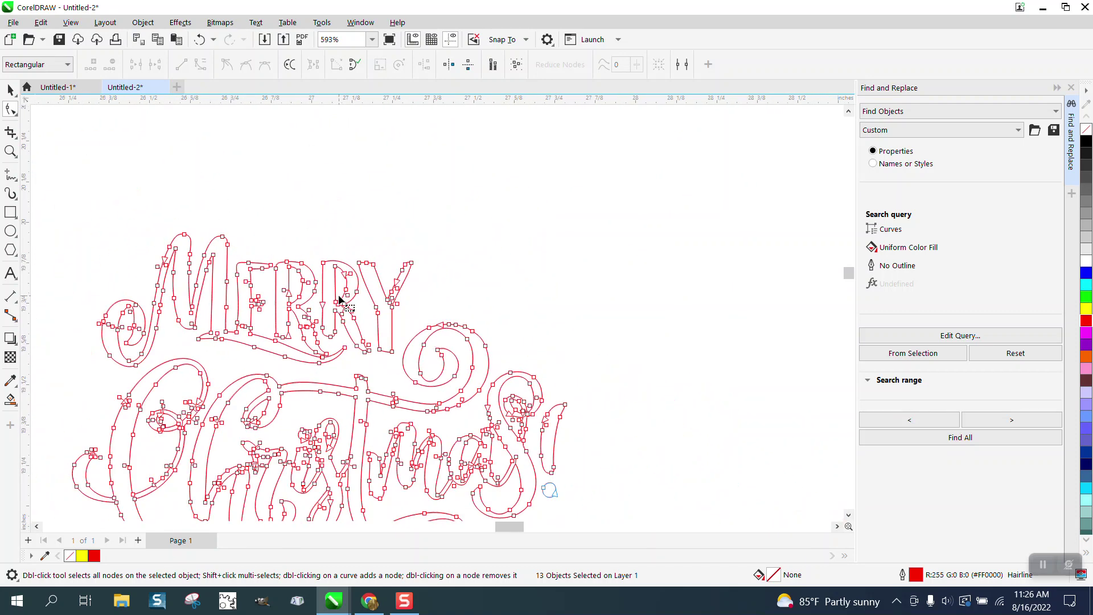
pyautogui.click(10, 151)
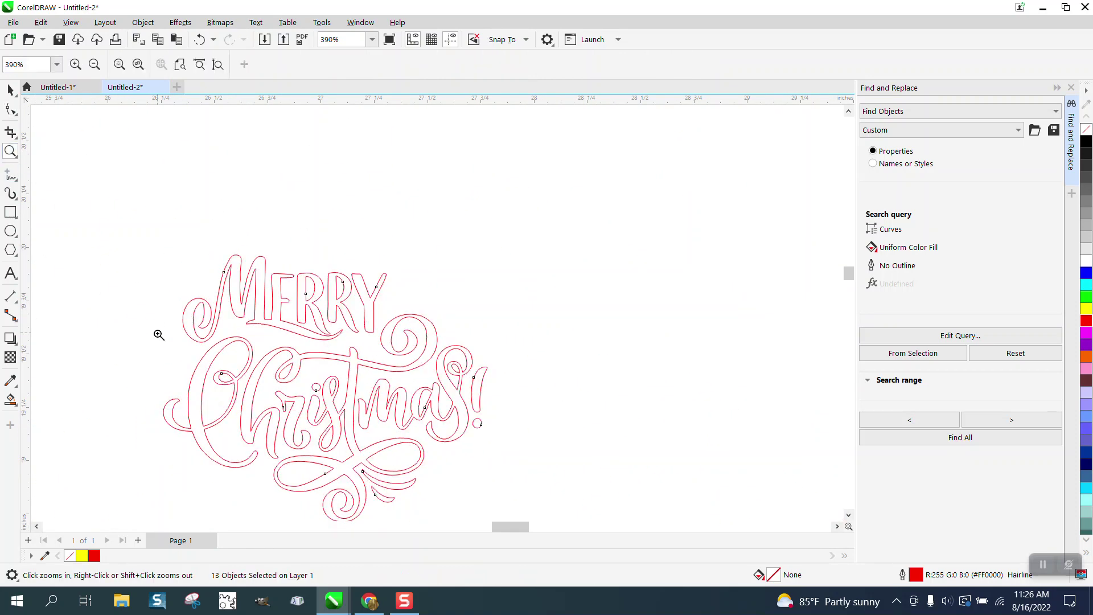
pyautogui.moveTo(143, 333); pyautogui.dragTo(615, 500)
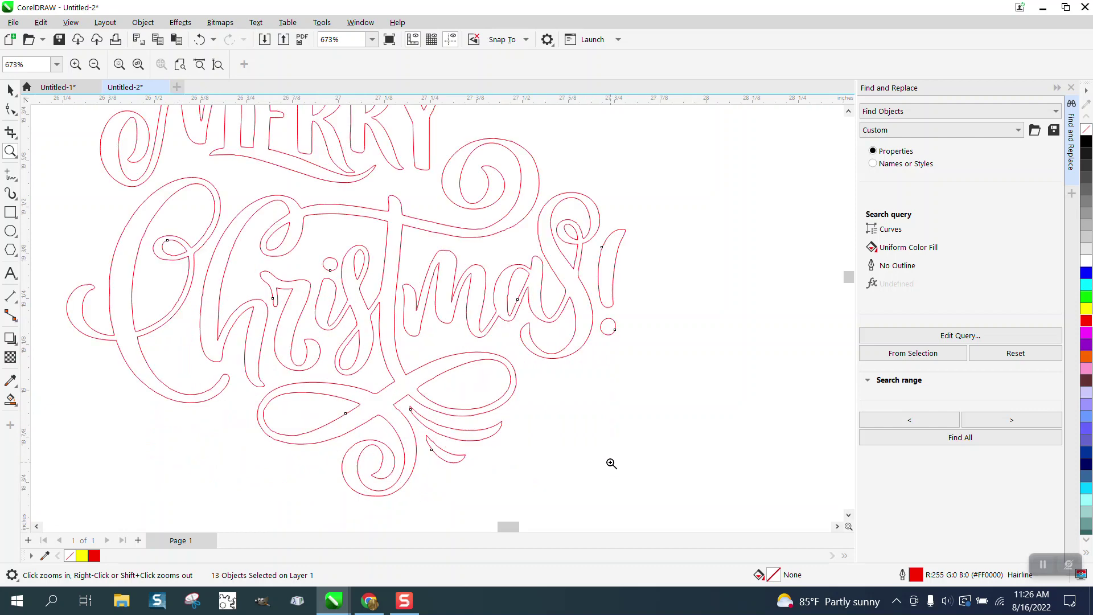